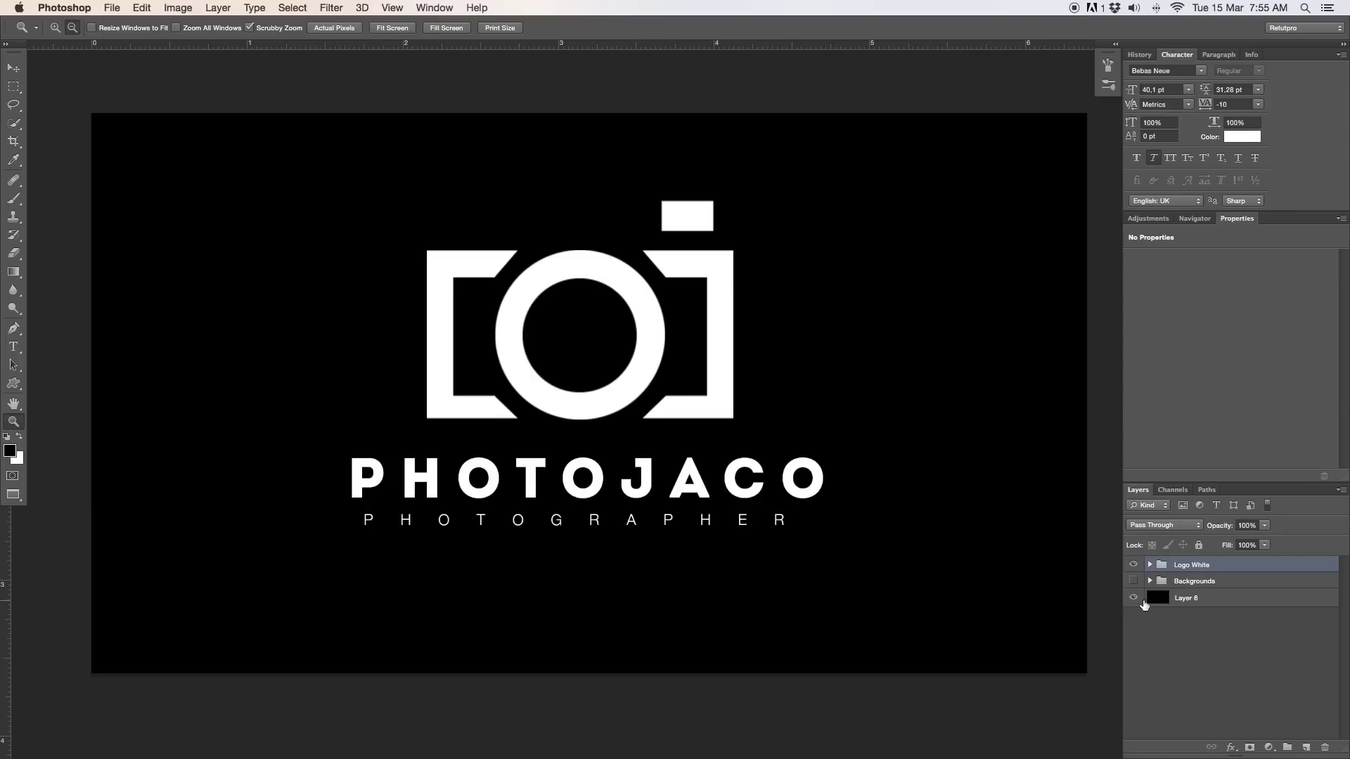
- Hide the black Layer 6 background so the logo sits on transparency, and select the Logo White group
left_click(1133, 597)
left_click(1133, 597)
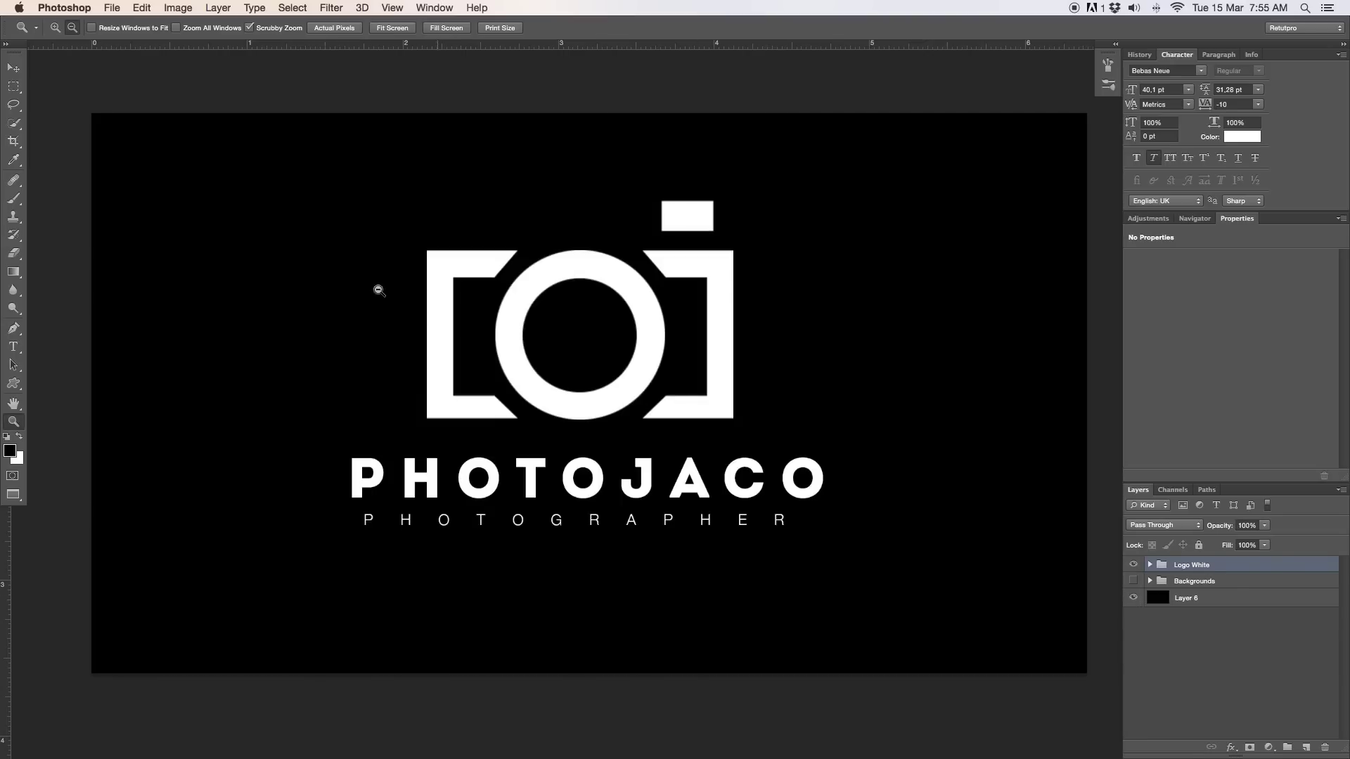
left_click(1144, 602)
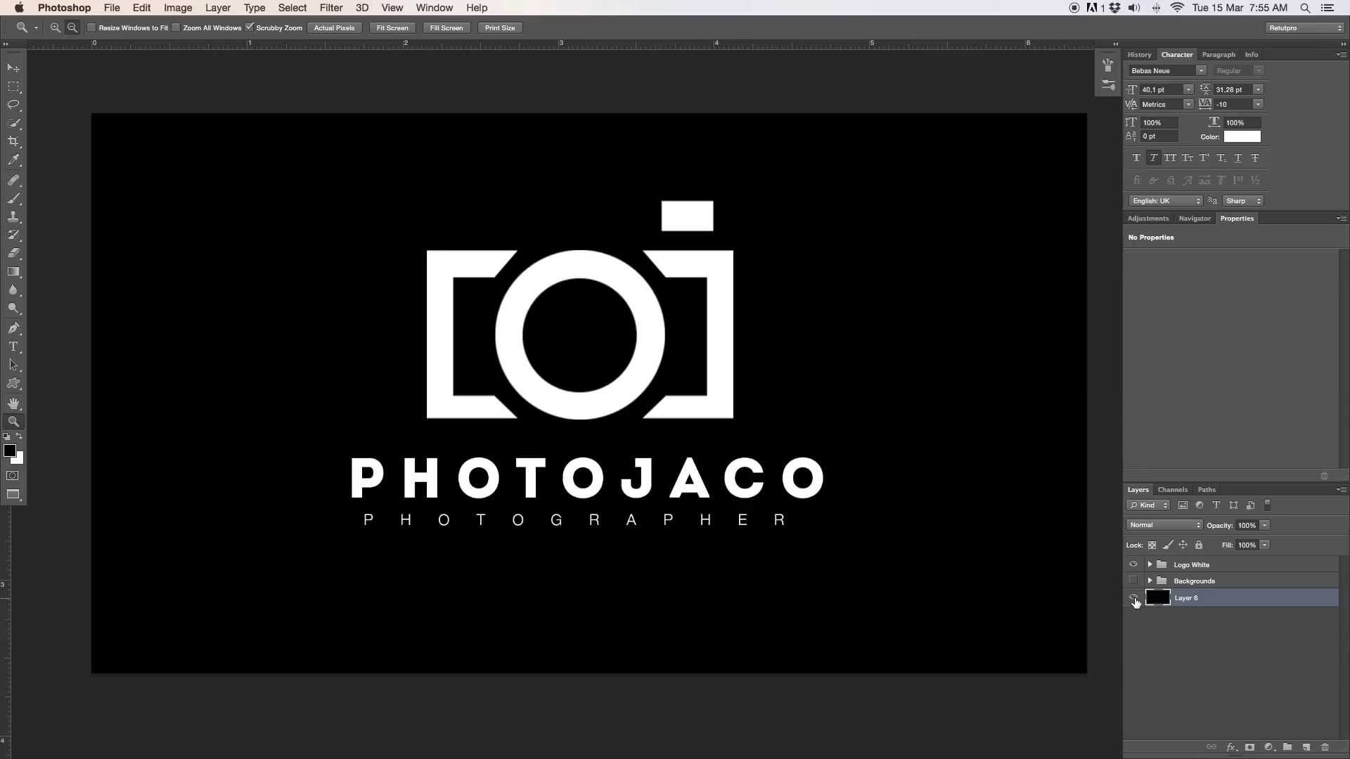
left_click(1133, 598)
left_click(1198, 566)
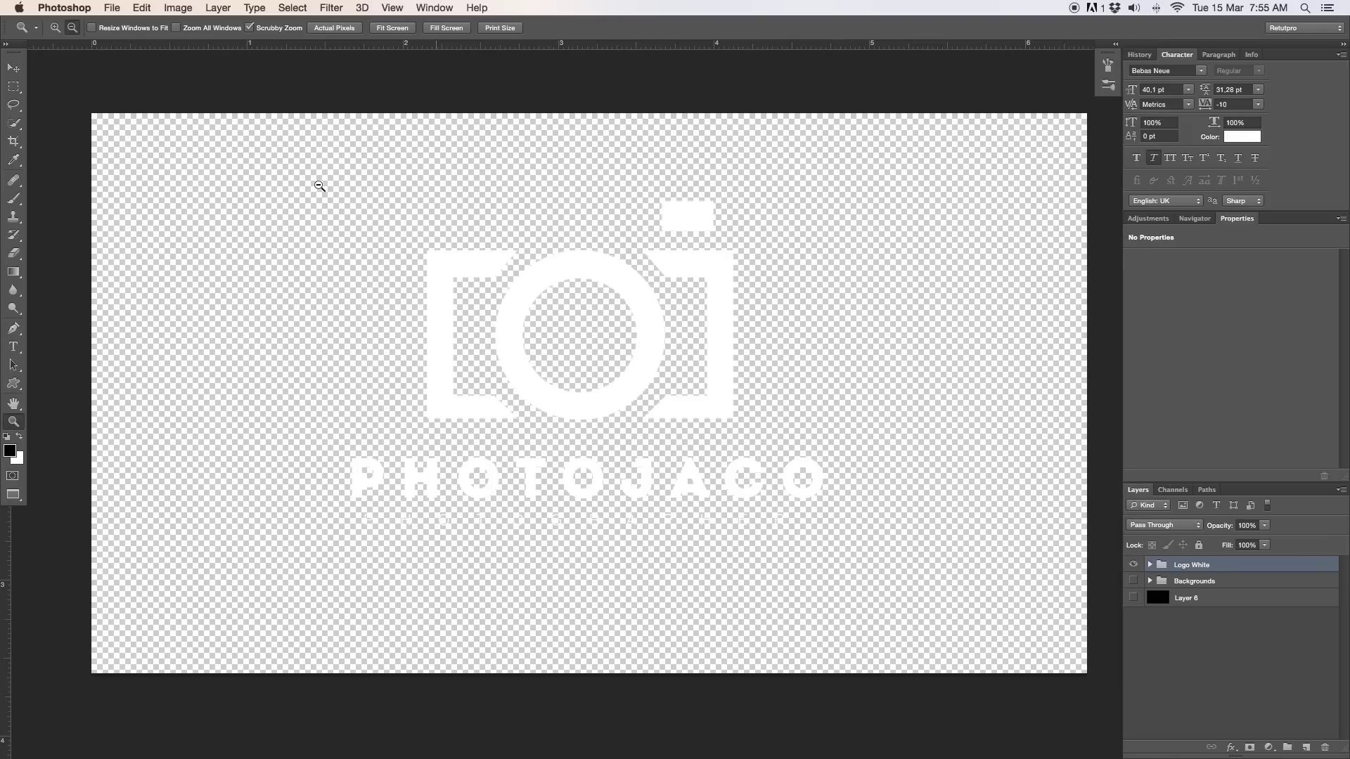
- Save the logo to the Desktop as a PNG named Logo, with Smallest / Slow compression and no interlacing
left_click(114, 8)
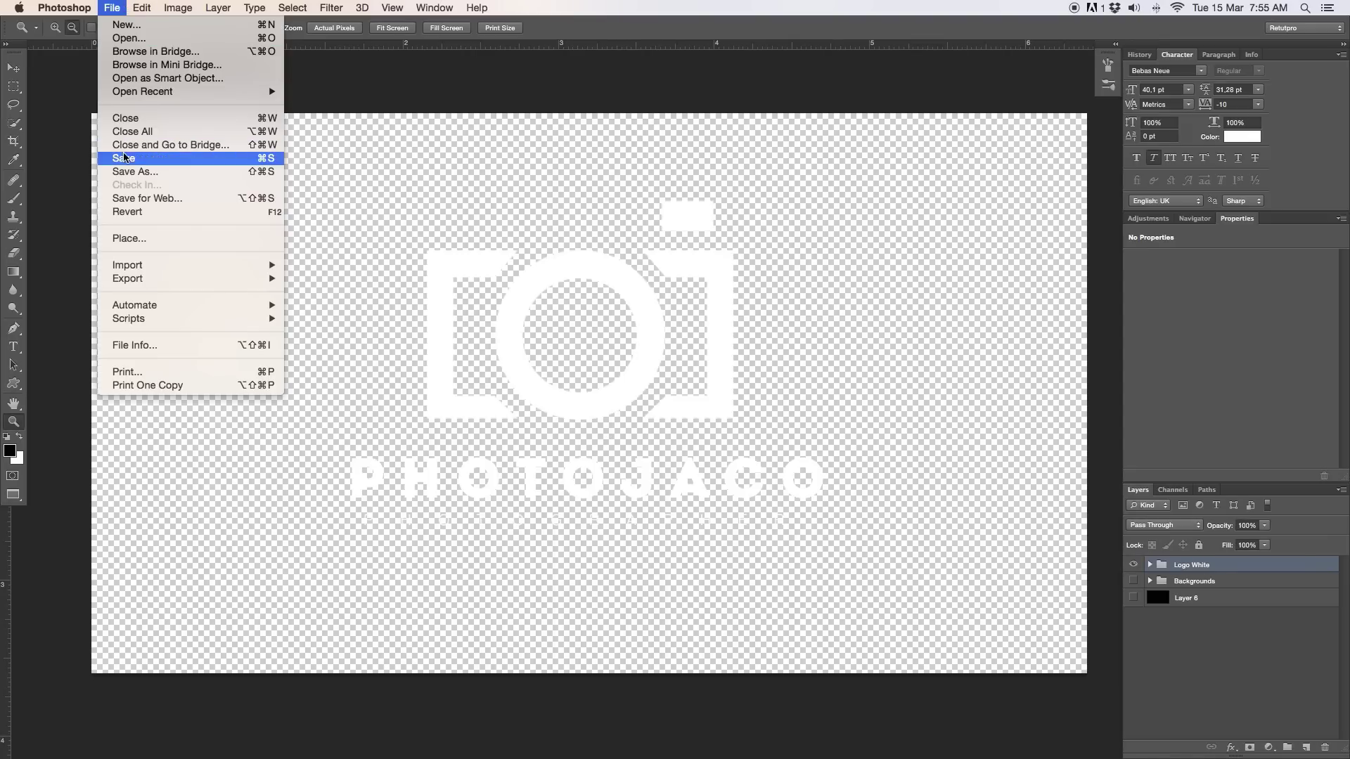
left_click(128, 170)
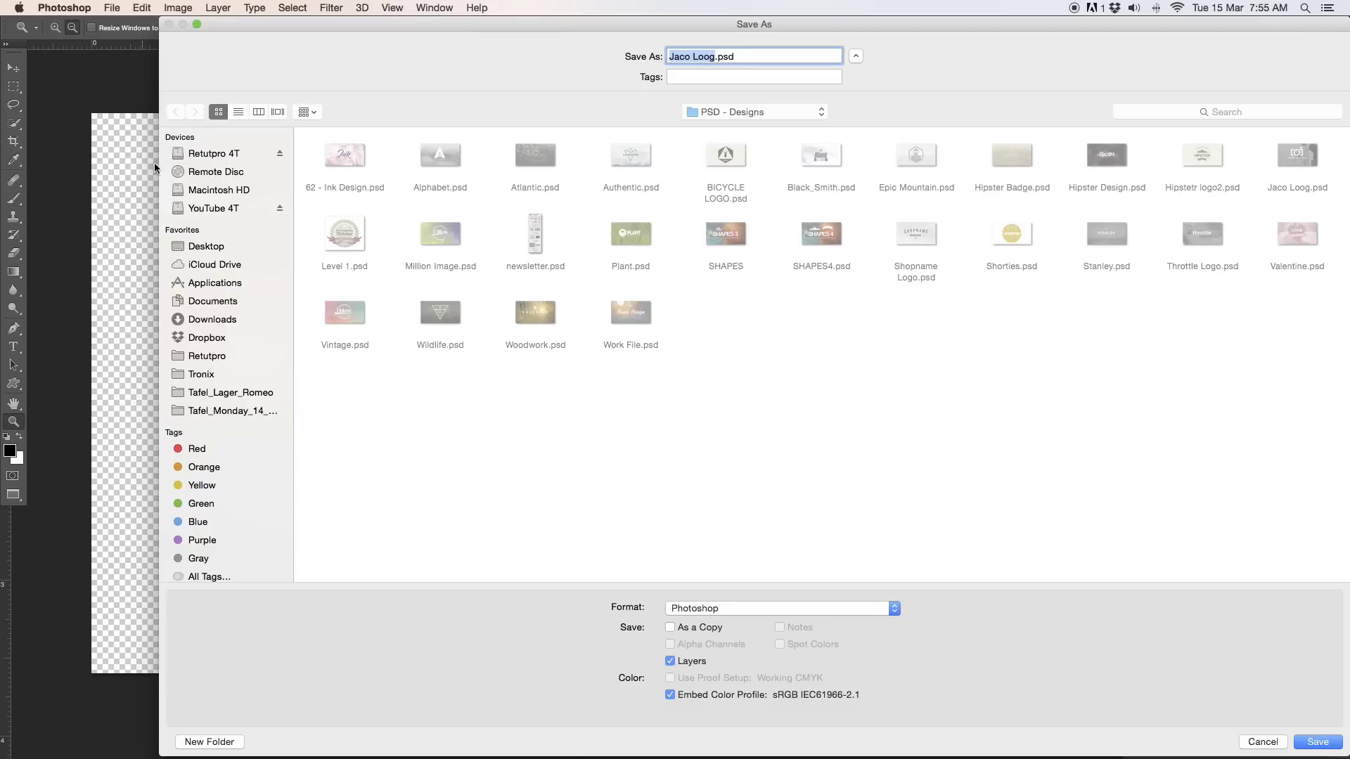
left_click(199, 244)
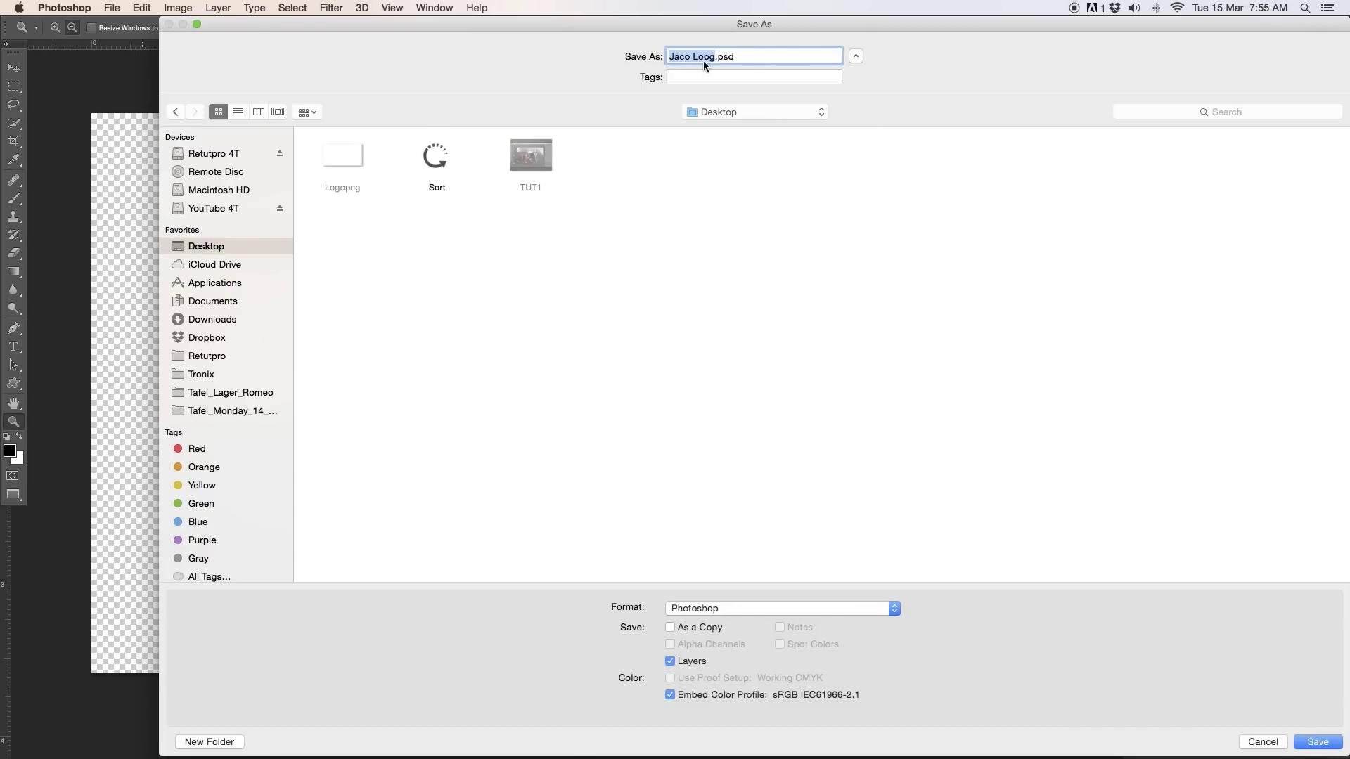
type("Lp")
type("go")
left_click(749, 605)
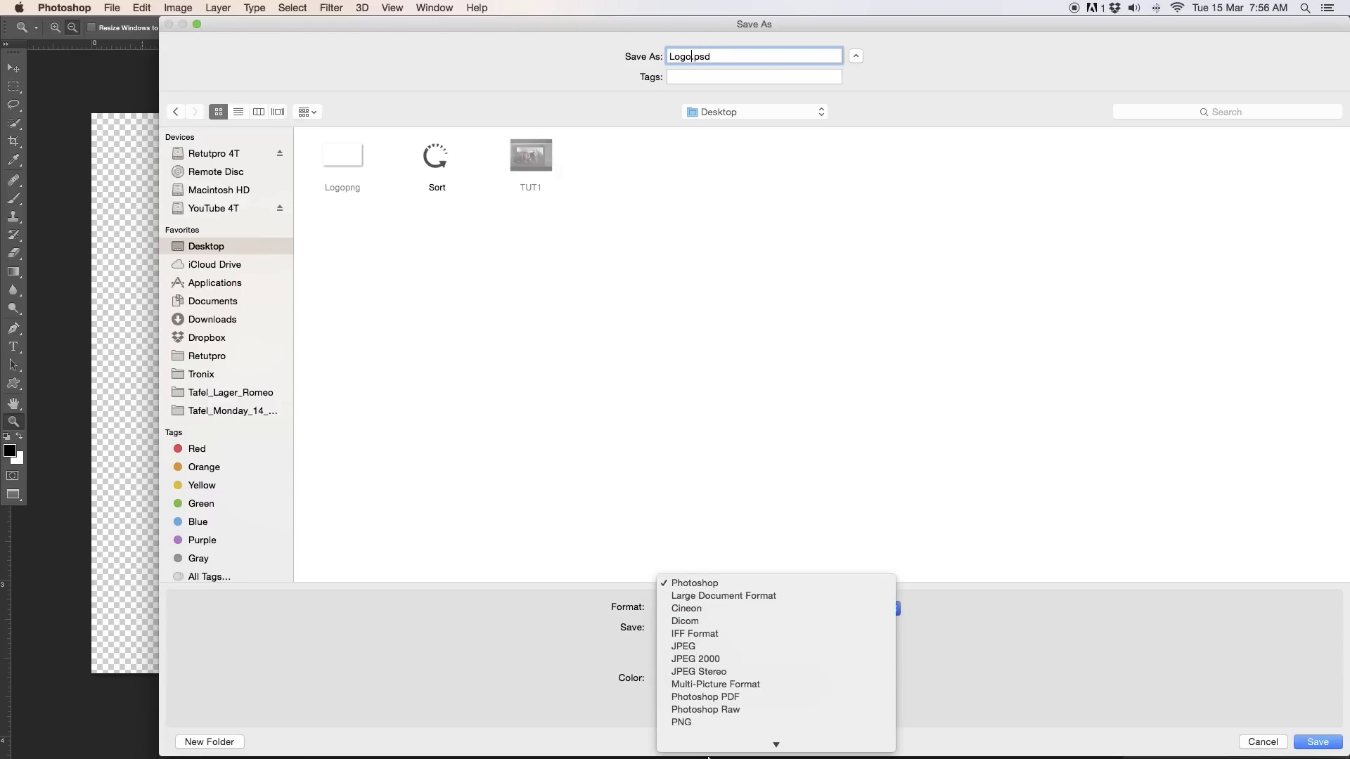
left_click(718, 717)
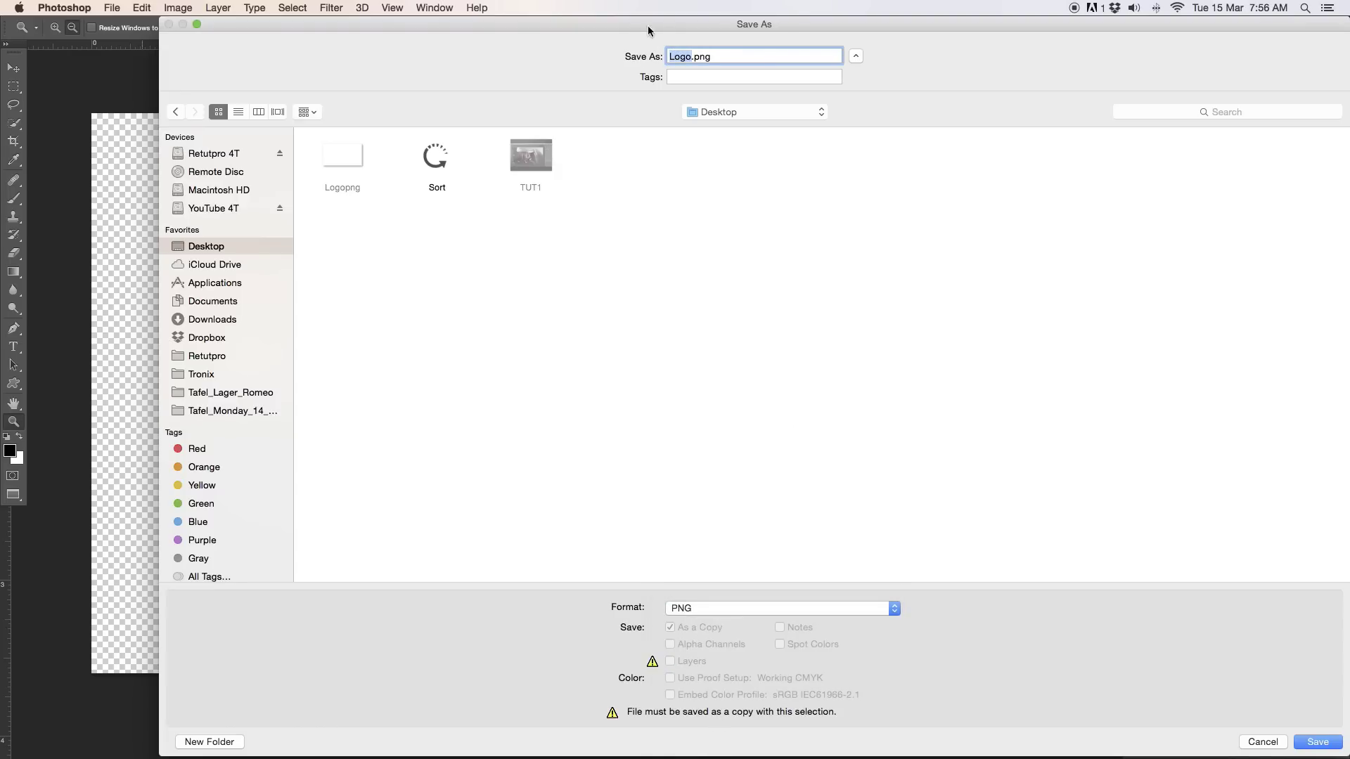
left_click_drag(652, 25, 591, 25)
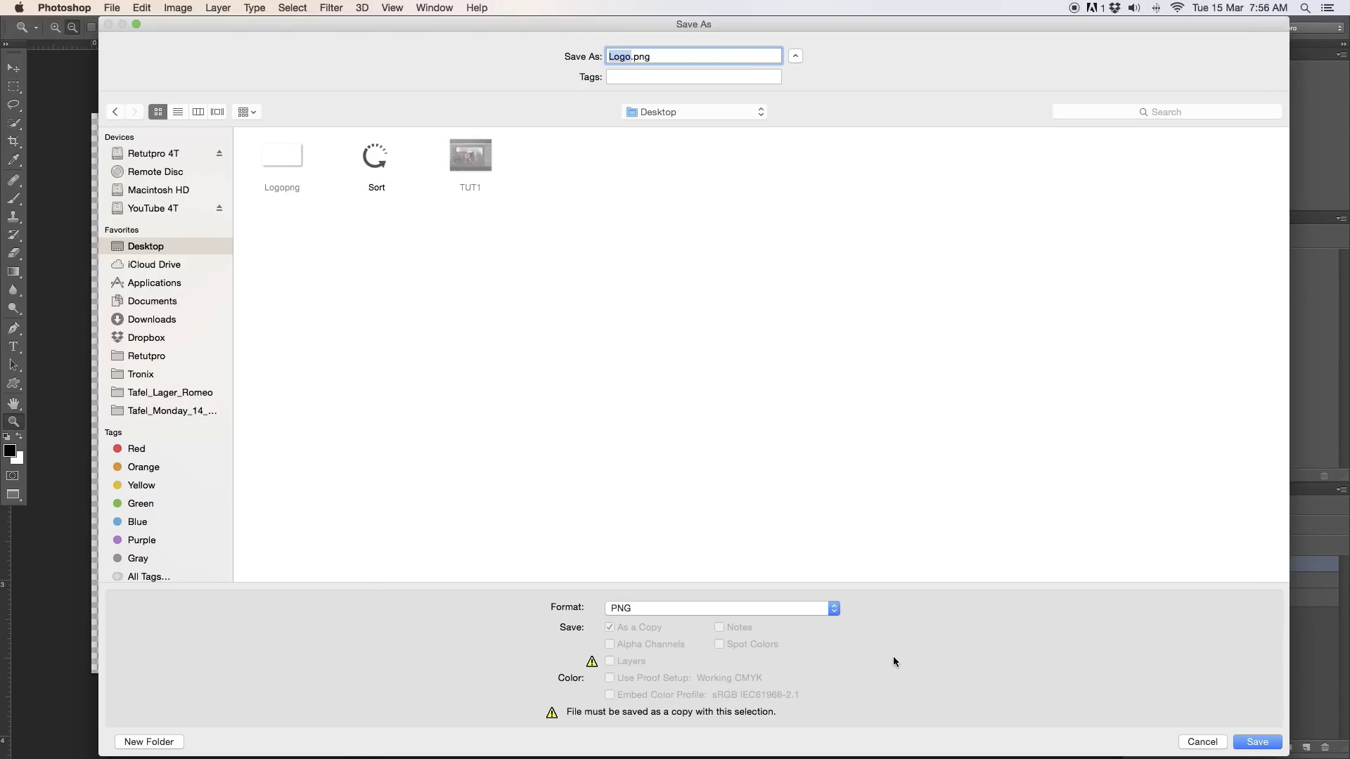
left_click(1255, 743)
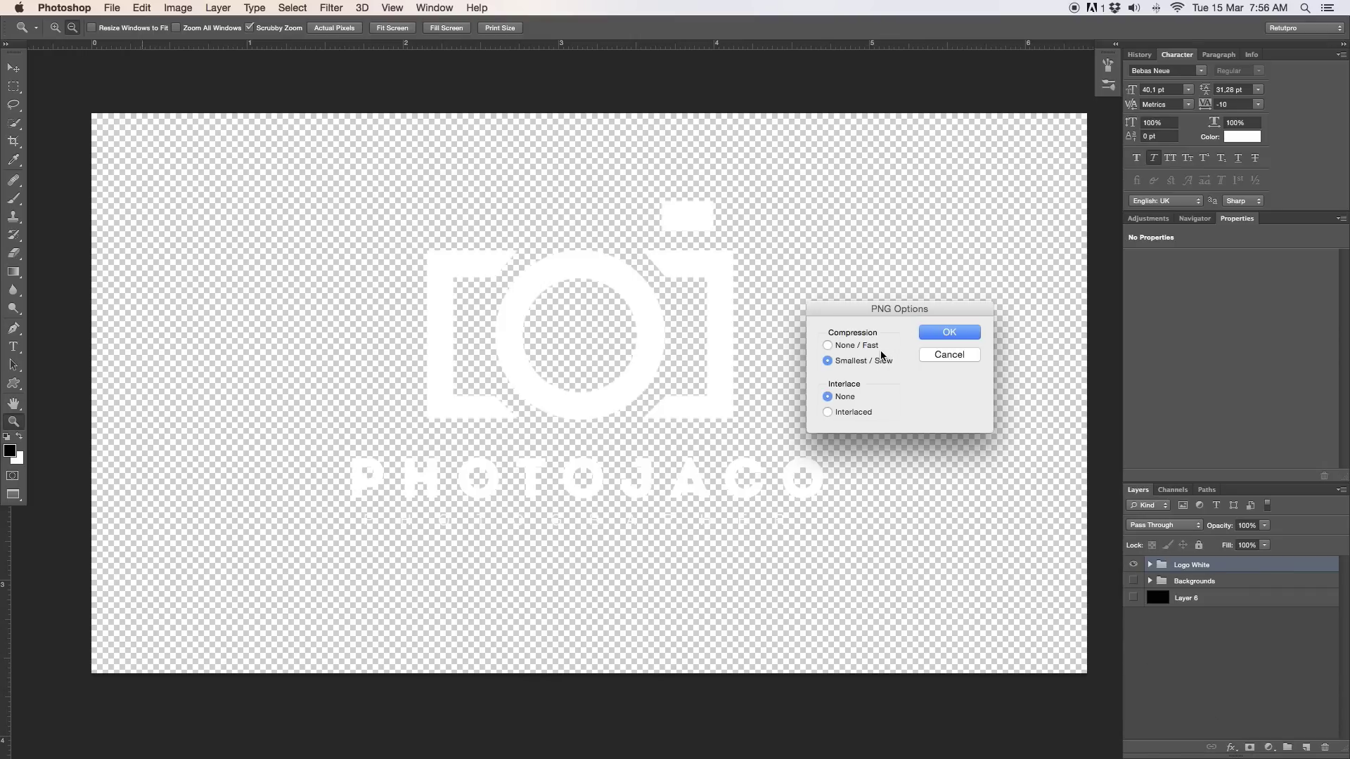
left_click(866, 361)
left_click(965, 330)
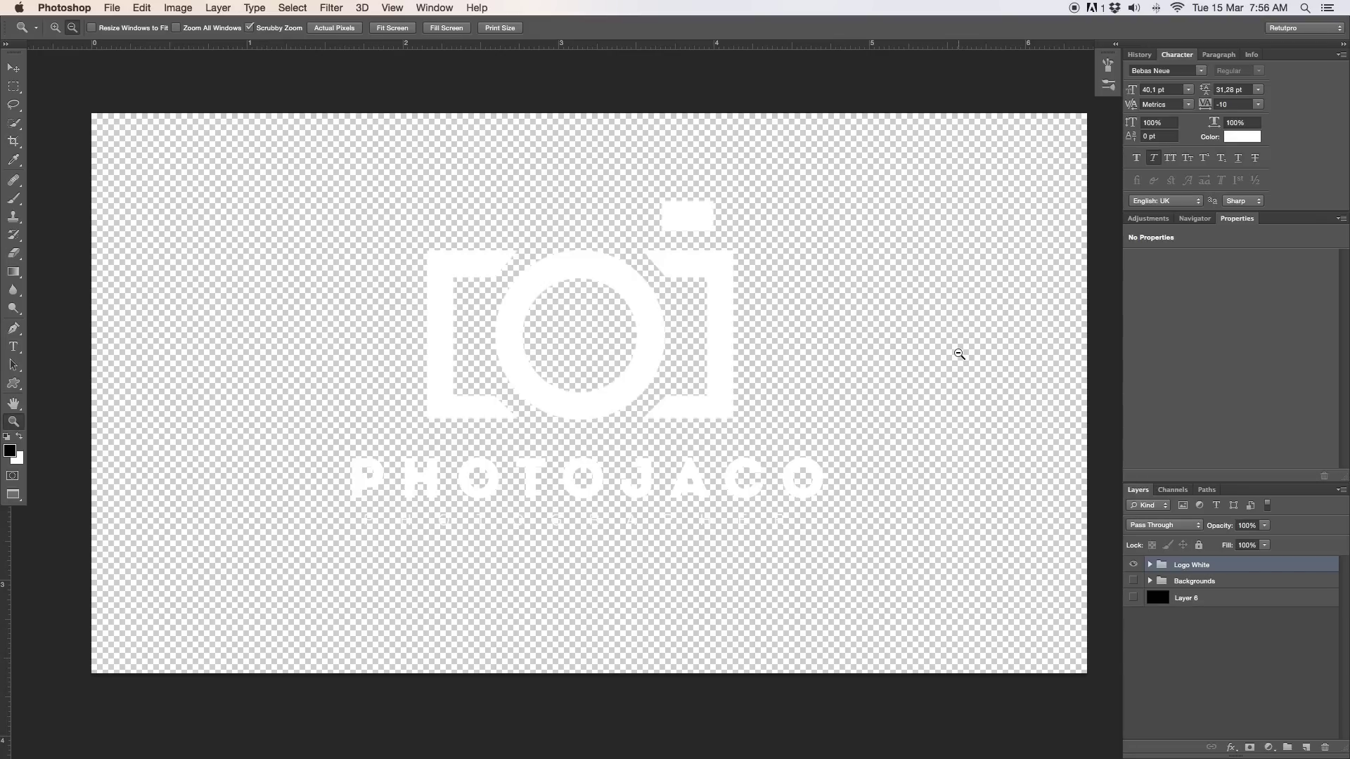
- Hide the Logo White group, then expand and show the Backgrounds group
left_click(1131, 565)
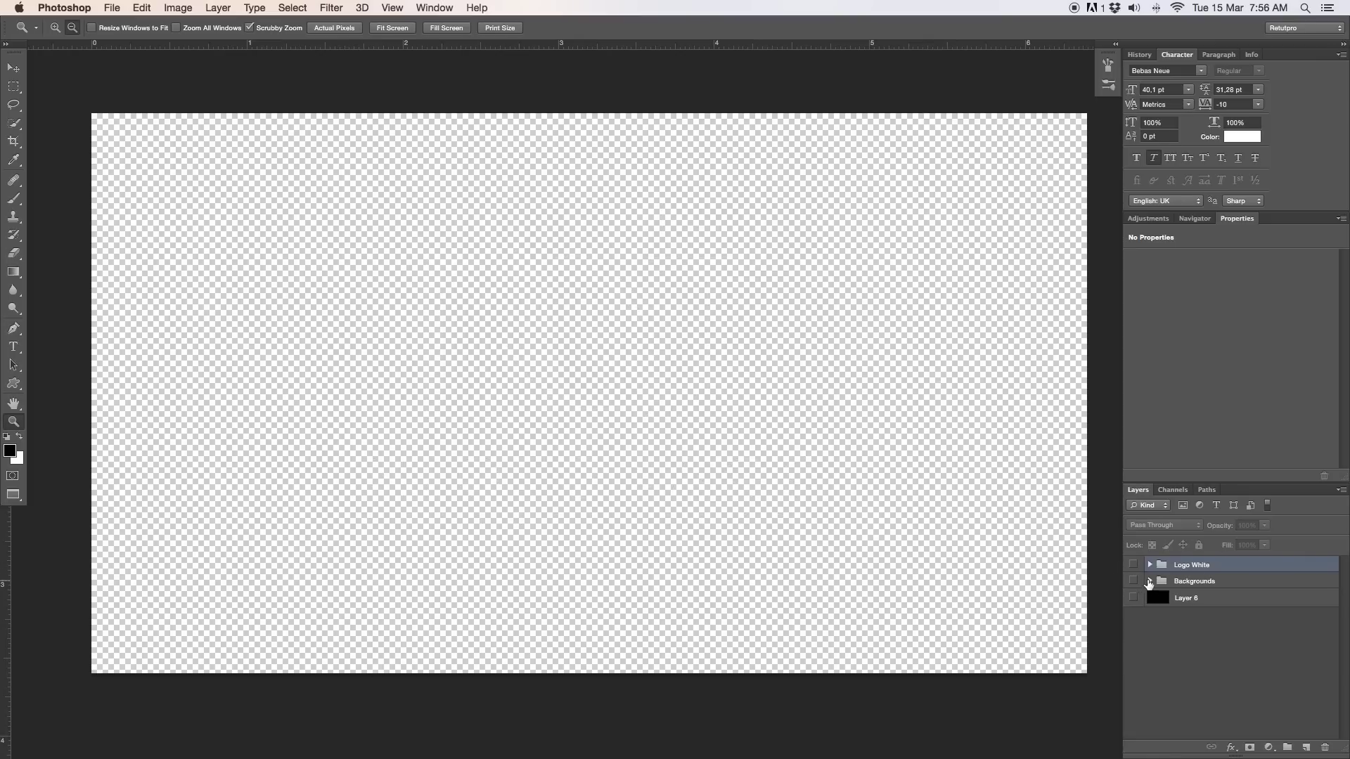
left_click(1149, 581)
left_click(1132, 581)
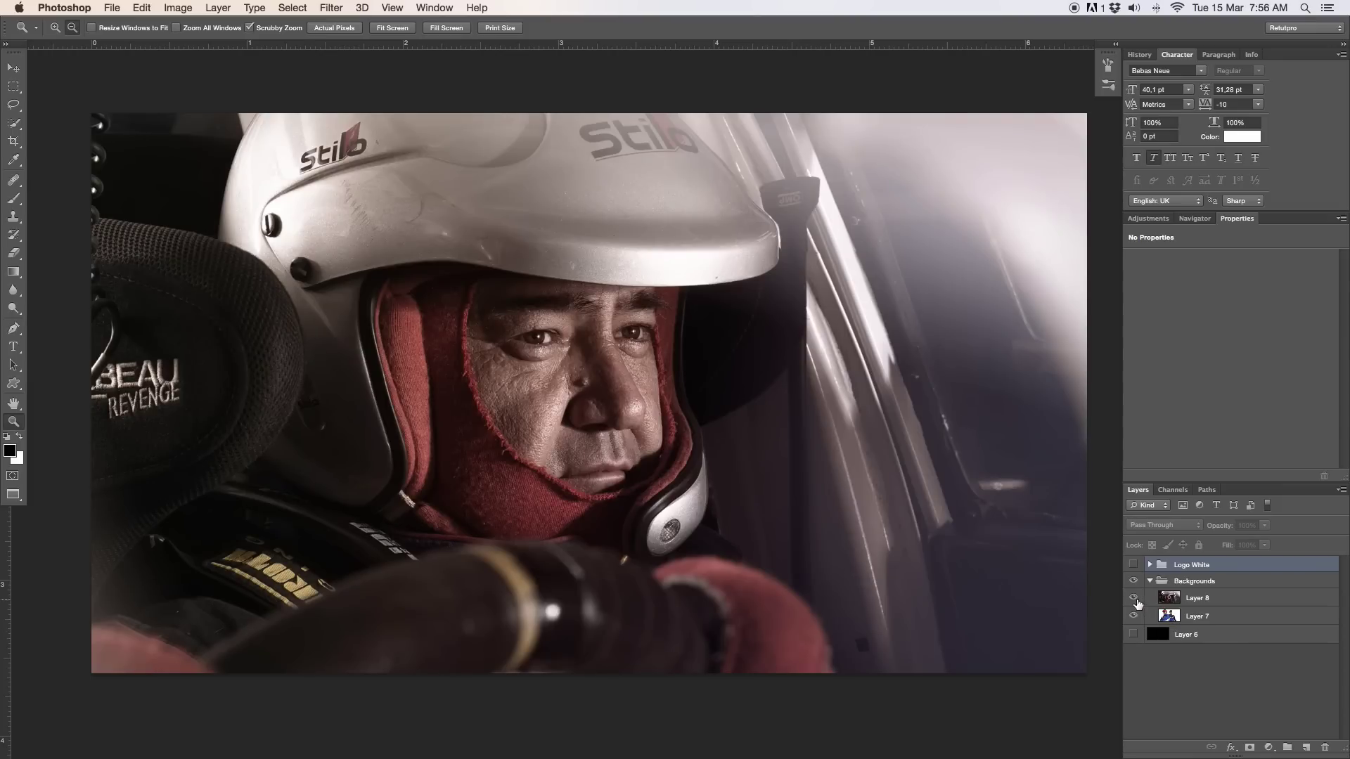
- Toggle Layer 8 to compare the two background photos, leave it visible and make it the active layer
left_click(1132, 598)
left_click(1132, 598)
left_click(1132, 599)
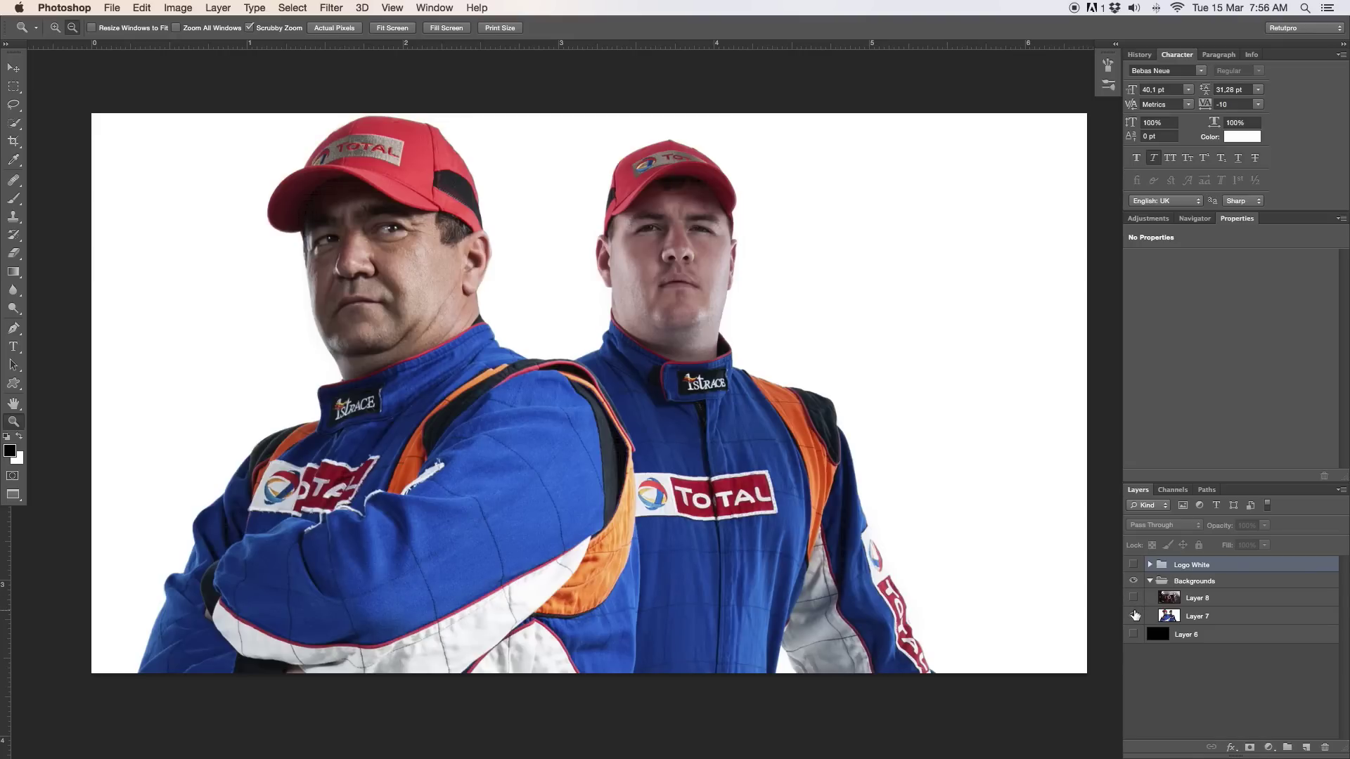
left_click(1132, 598)
left_click(1203, 598)
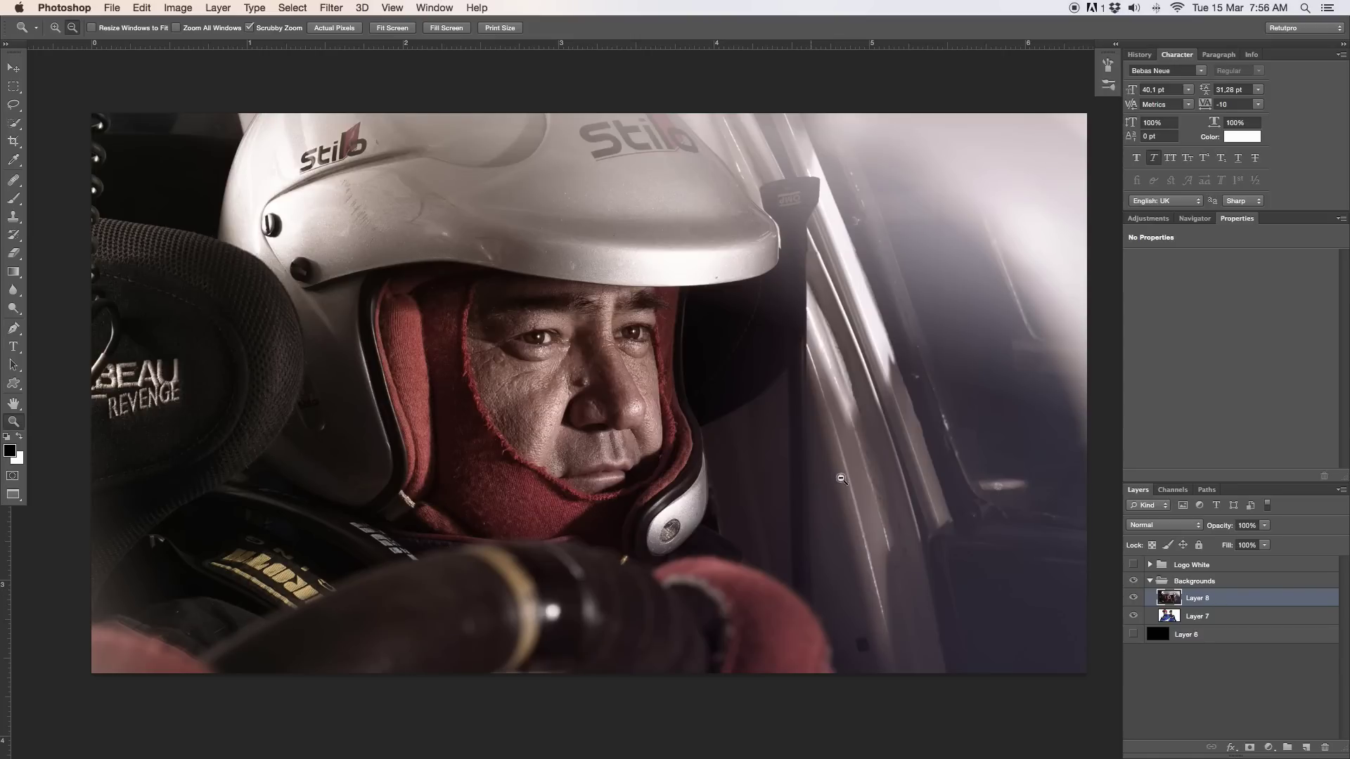
- Place the Logopng file from the desktop over the helmeted driver photo at its full size
key("Tab")
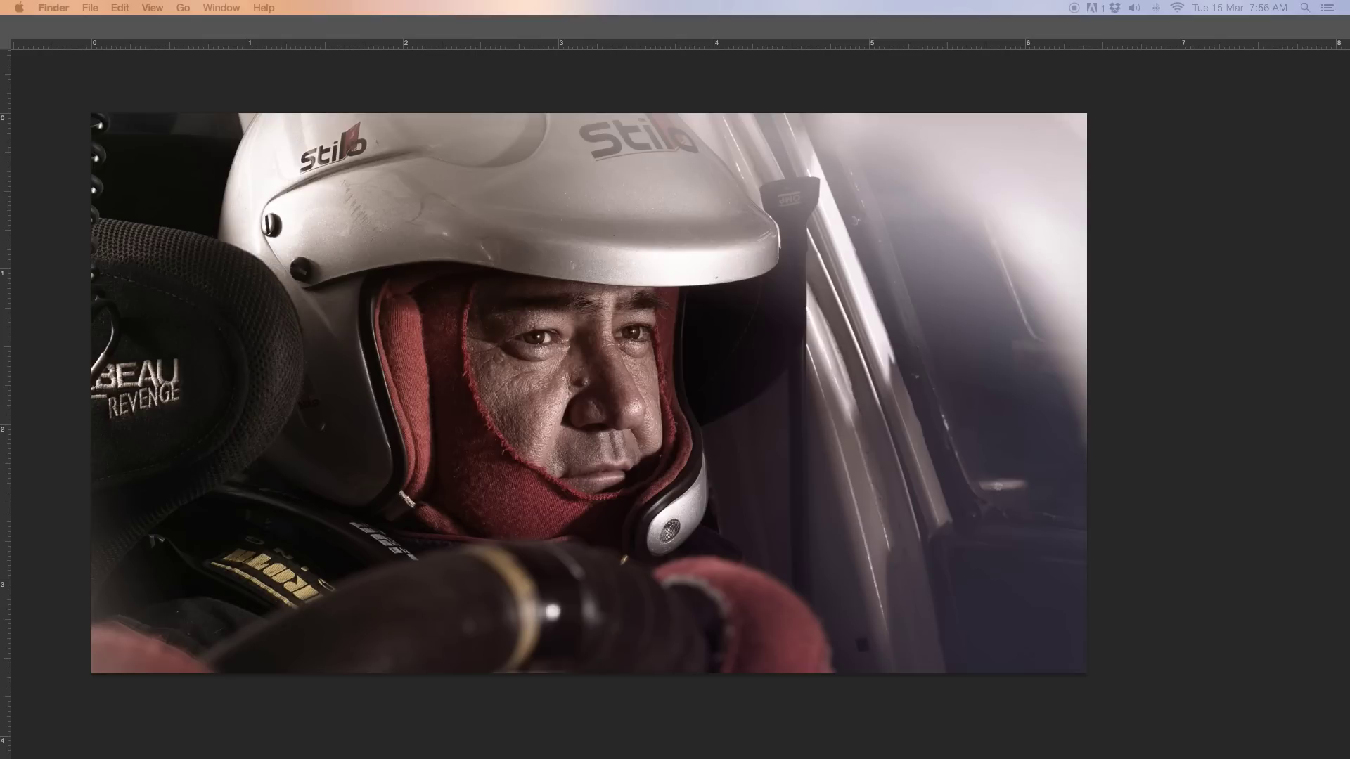
left_click_drag(801, 415, 545, 413)
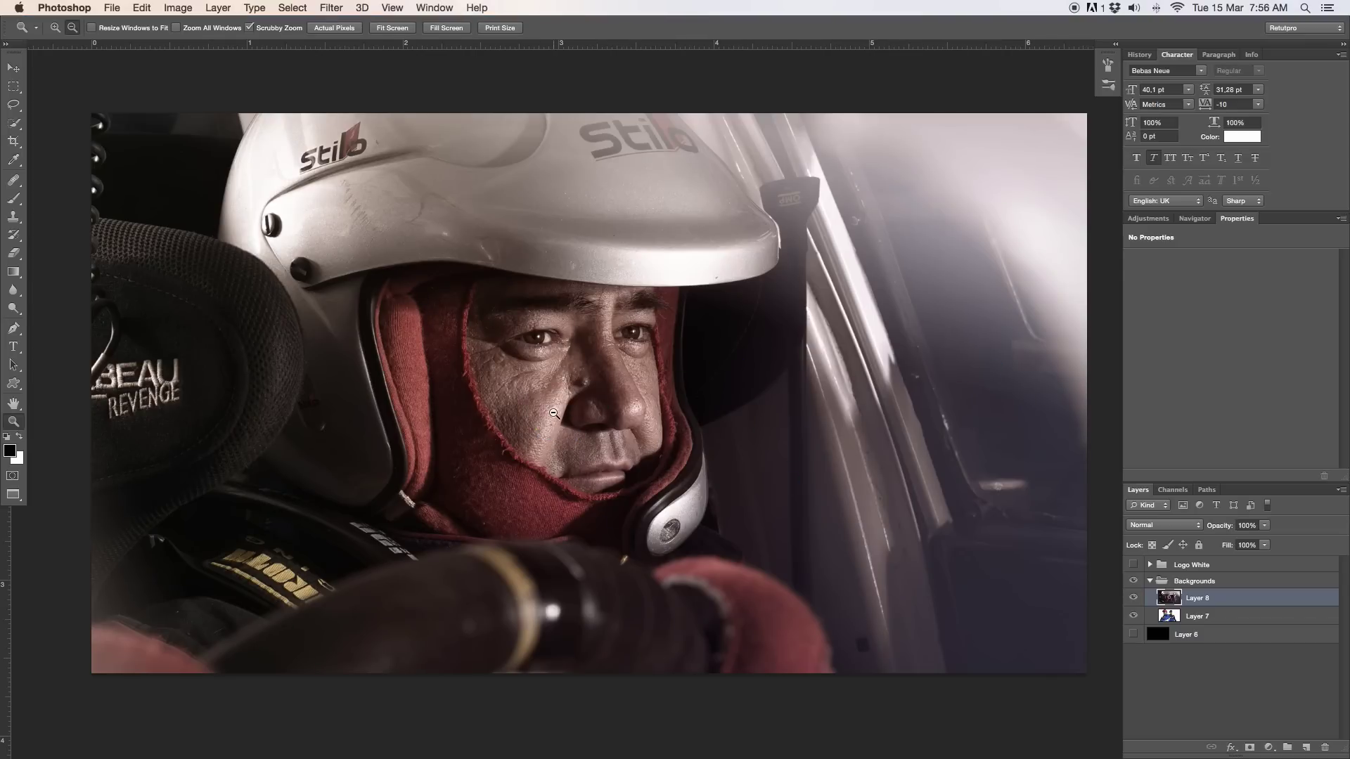
left_click_drag(724, 363, 657, 343)
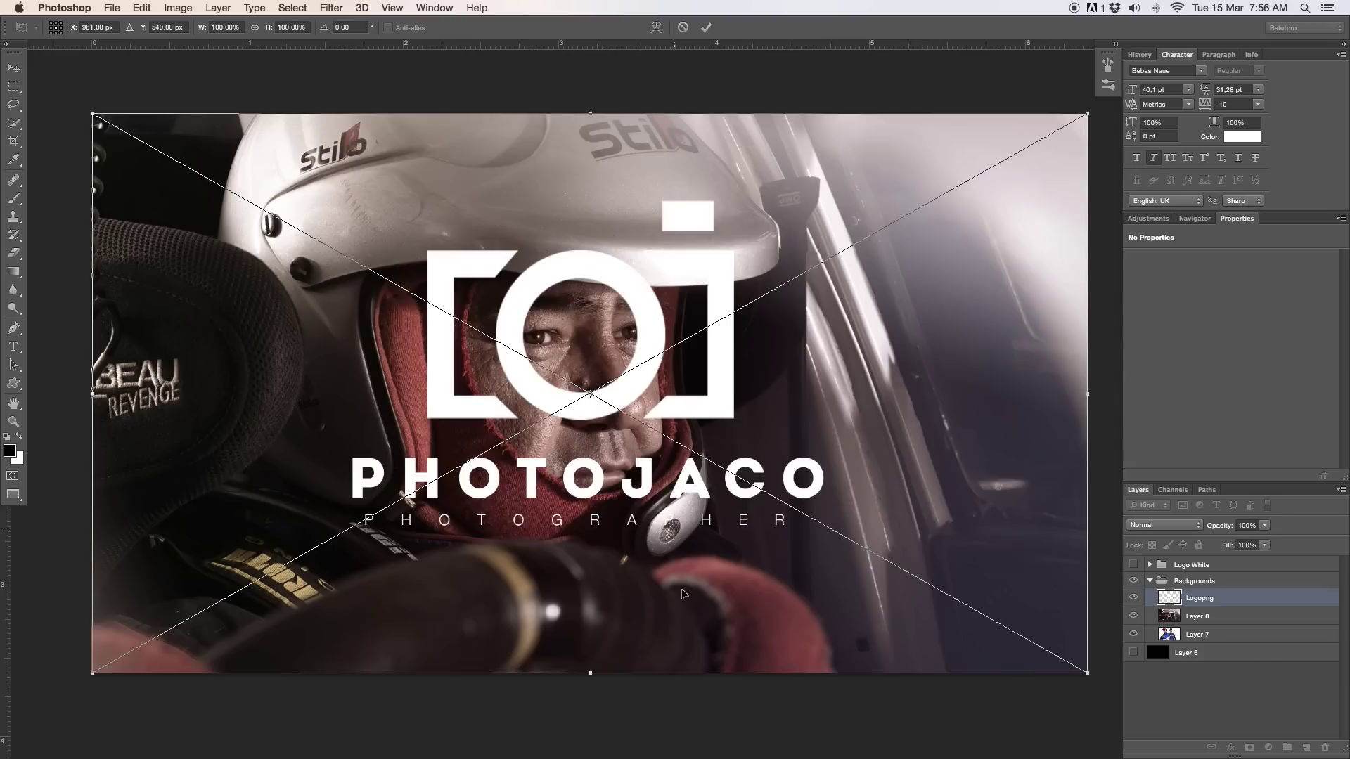
left_click(706, 28)
- Shift the placed logo slightly to the right and scale it proportionally to about 37.6%
key("z")
left_click(598, 510, "alt")
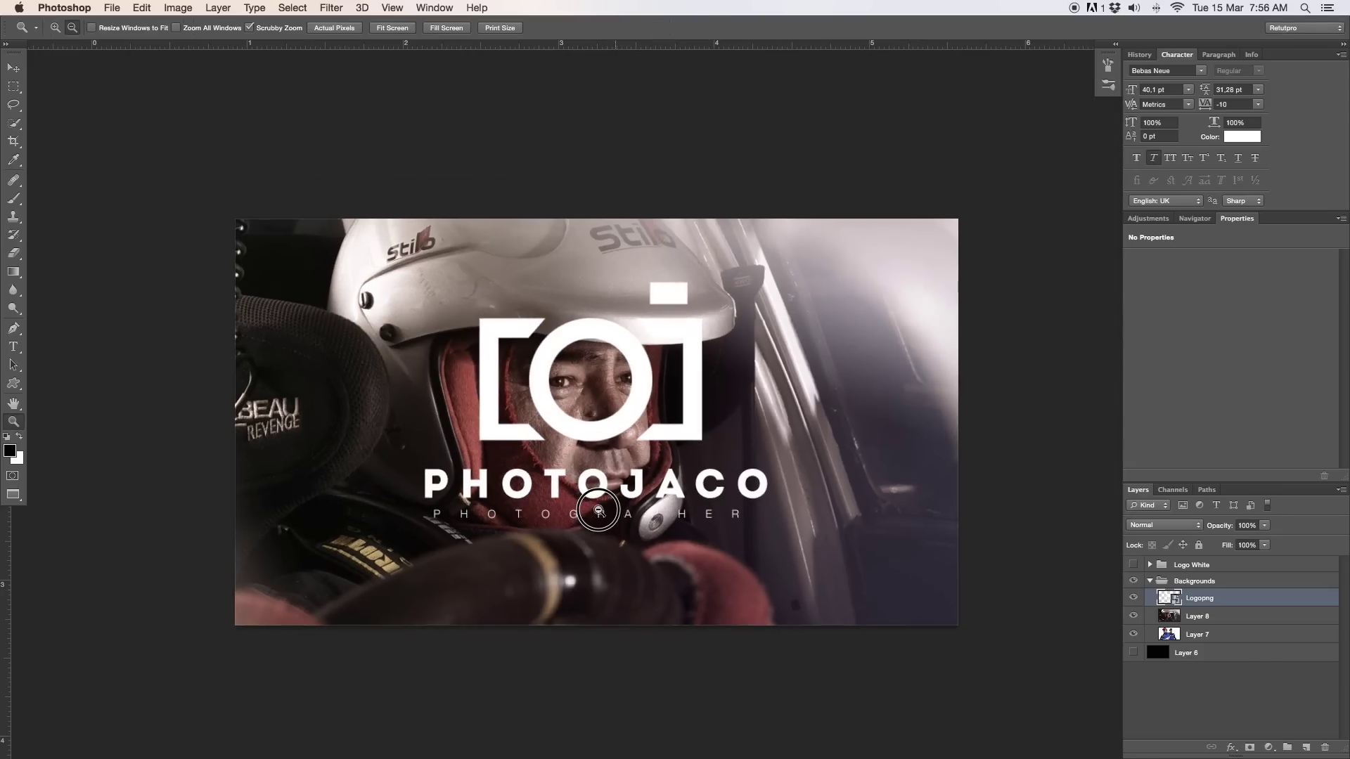
left_click(598, 510)
key("v")
left_click_drag(594, 488, 624, 493)
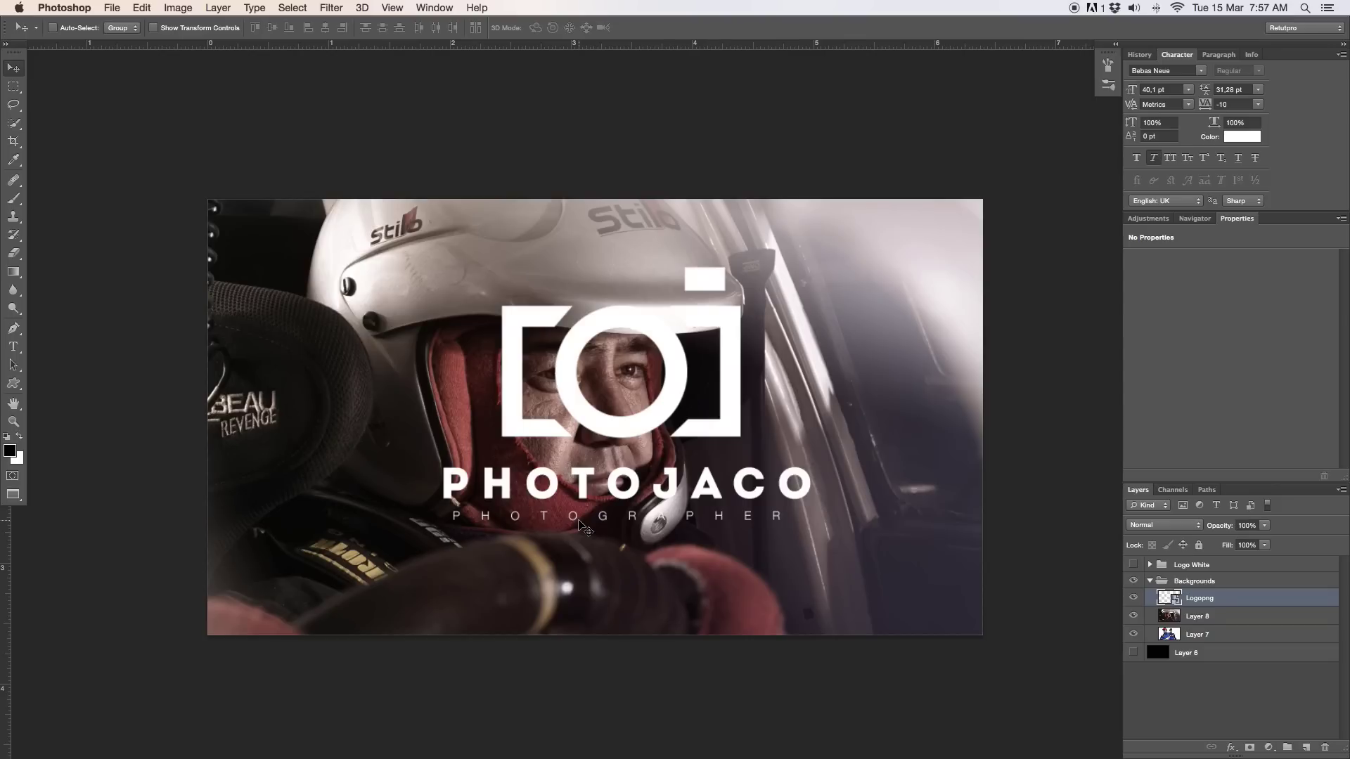
key("ctrl+t")
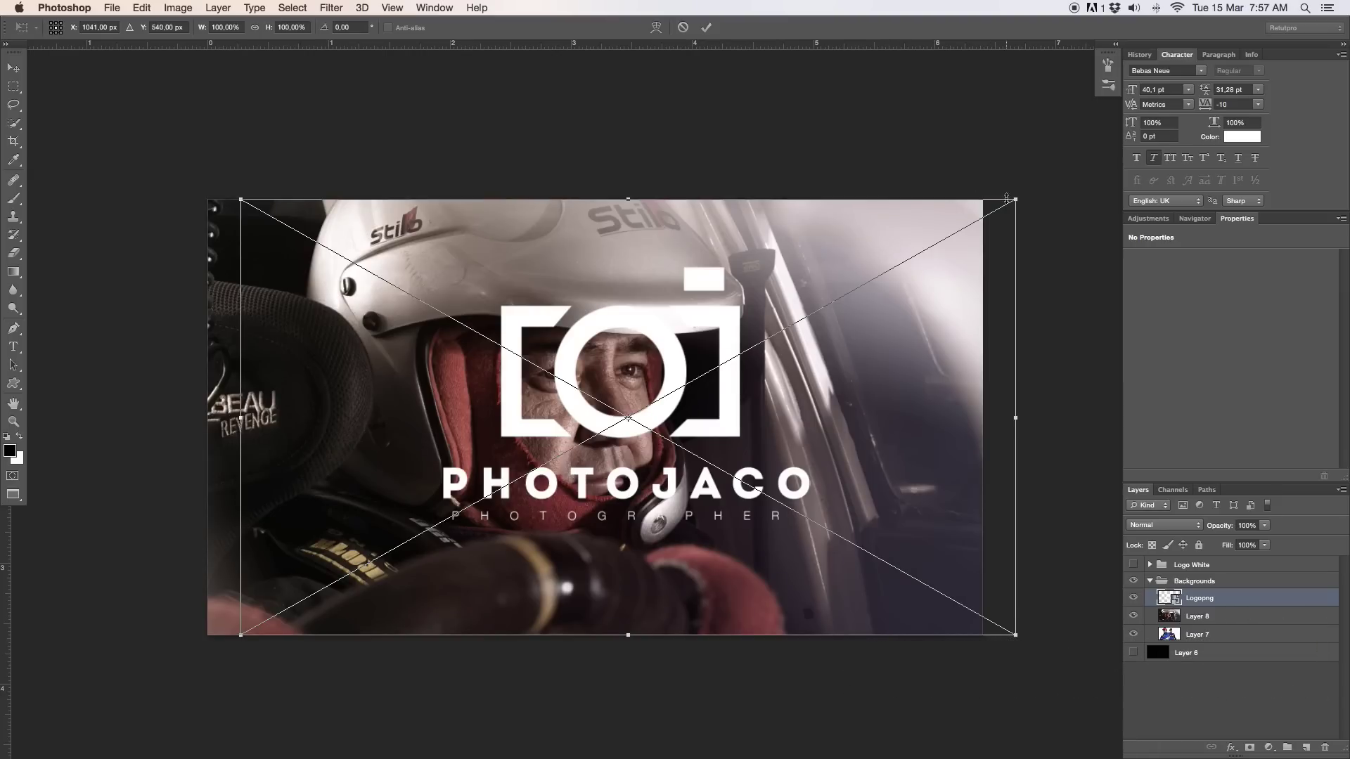
left_click_drag(1017, 199, 520, 447)
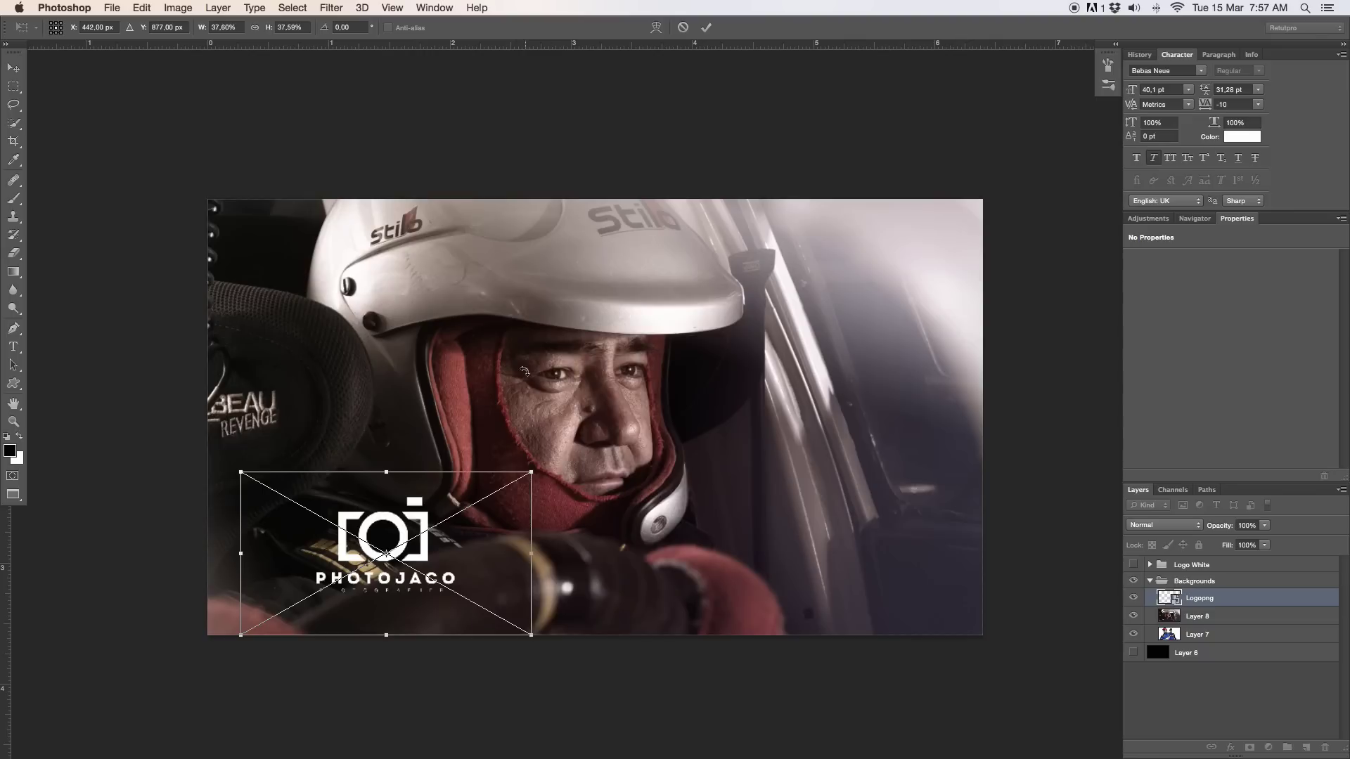
left_click(707, 29)
- Move the scaled logo to the photo's lower-right corner and nudge it slightly further right
left_click_drag(388, 544, 901, 597)
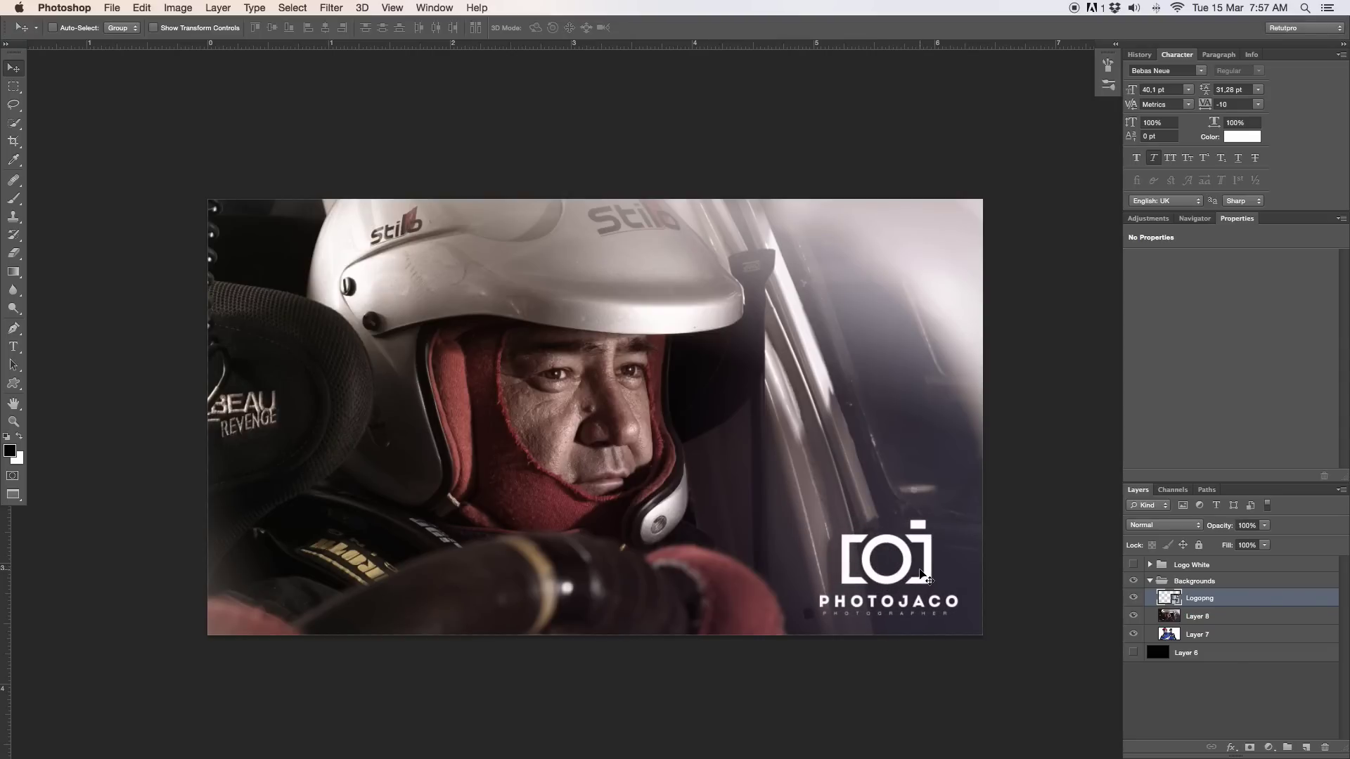
key("Right")
key("Right")
key("Right")
key("Right")
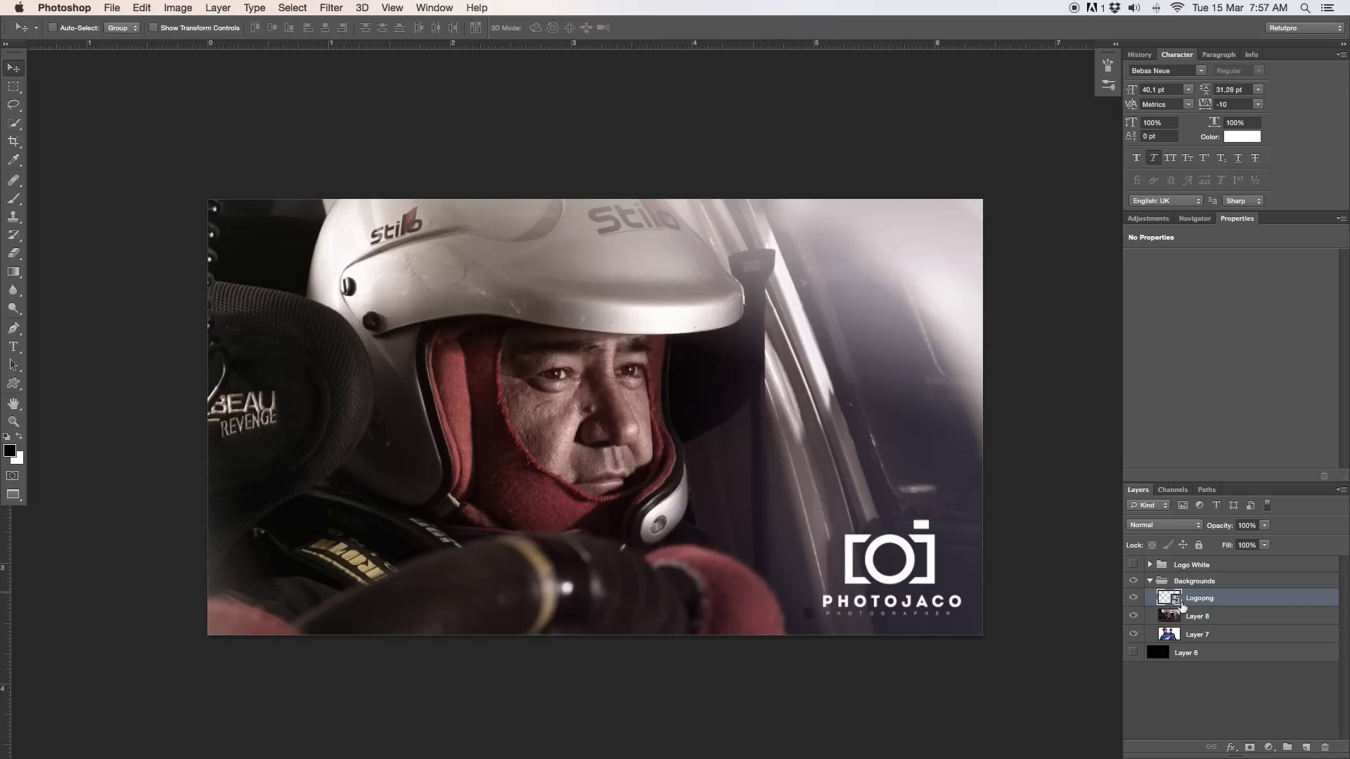
- Move the Logopng layer out of Backgrounds to the top of the layer stack and set its opacity to 25%
left_click_drag(1184, 606, 1204, 562)
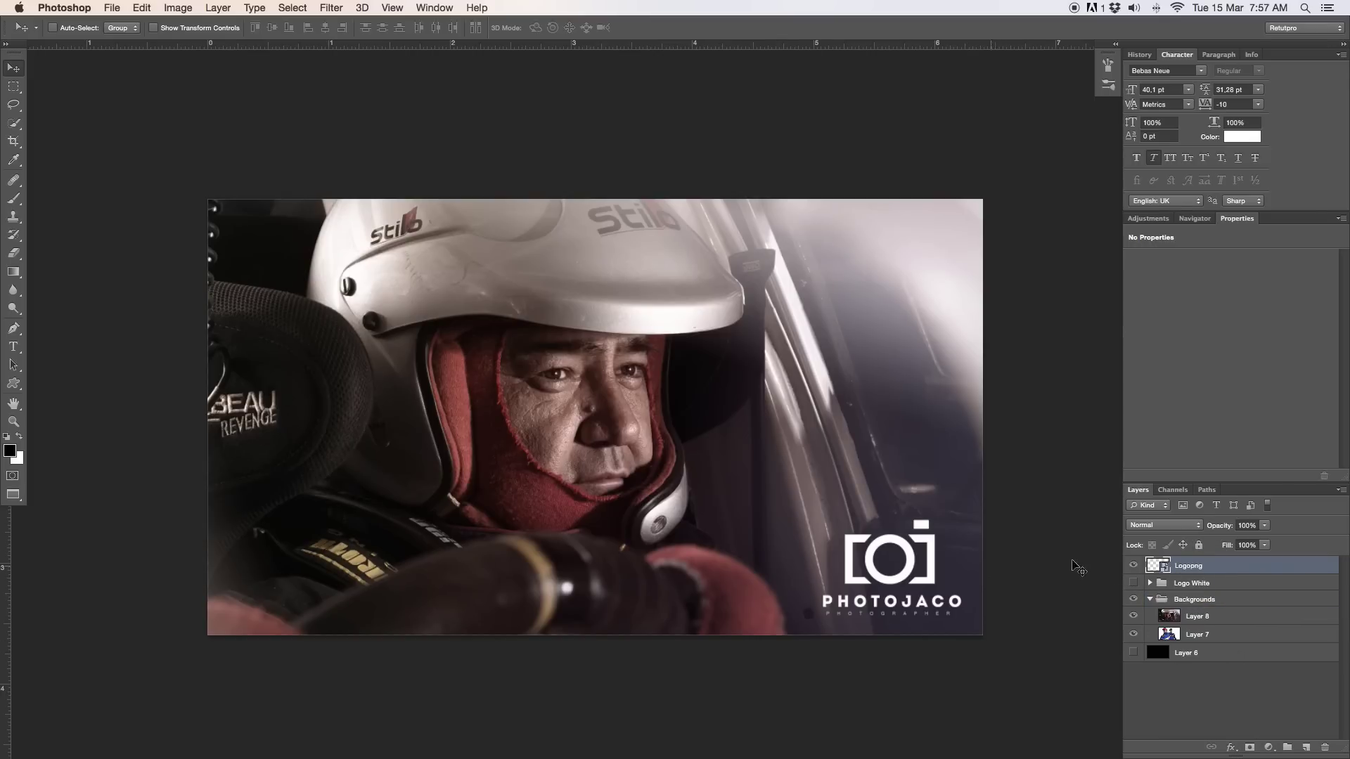
mouse_move(1221, 527)
left_mouse_down()
mouse_move(1176, 529)
mouse_move(1214, 530)
mouse_move(1200, 530)
left_mouse_up()
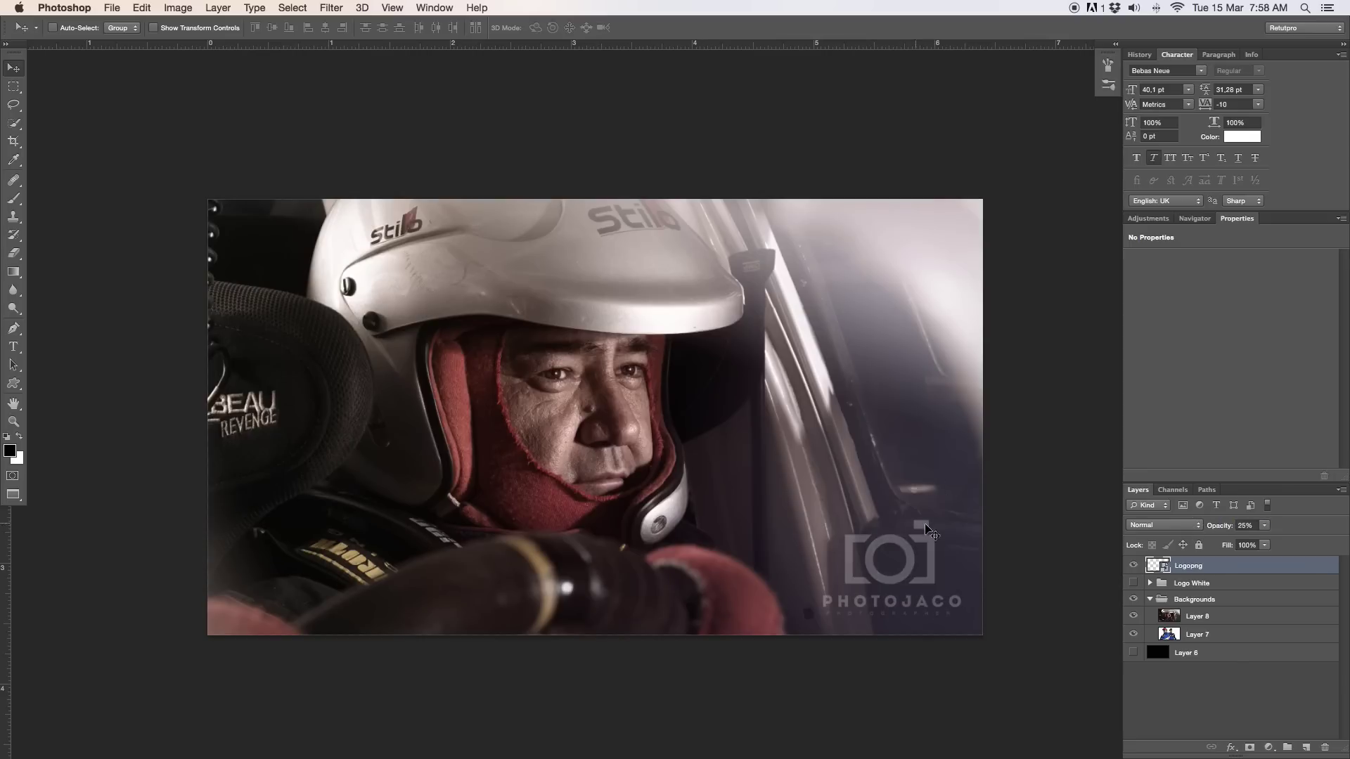
- Try the faded logo over the seat headrest, then return it to the photo's lower-right corner
left_click_drag(904, 560, 344, 401)
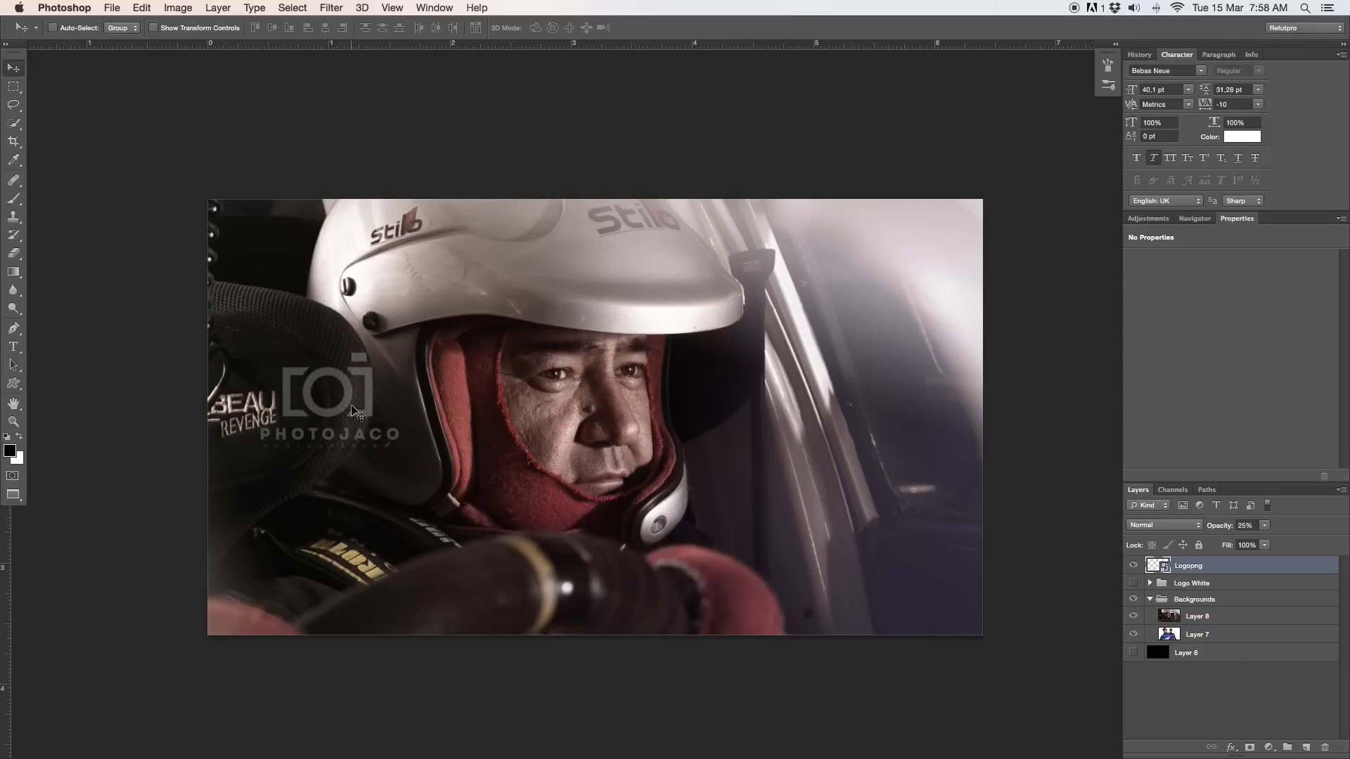
left_click_drag(349, 405, 892, 581)
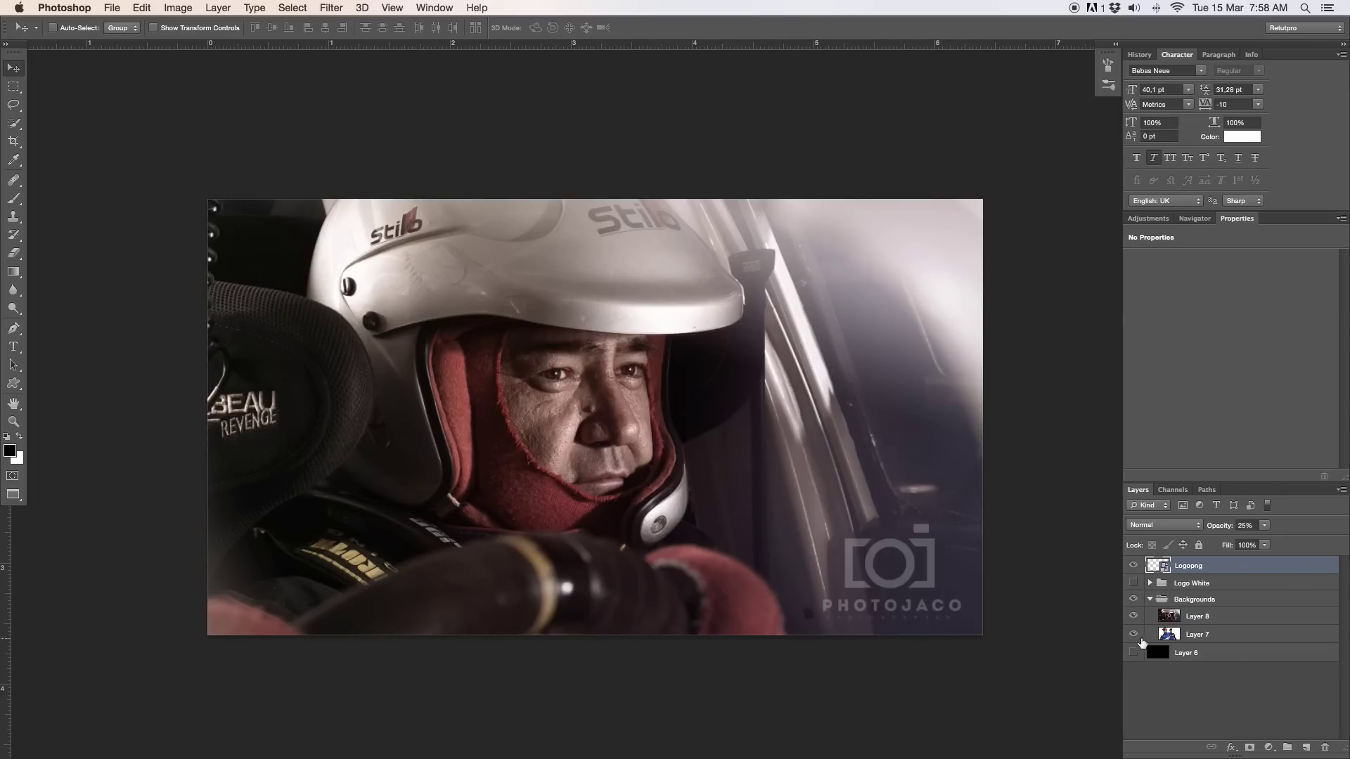
- Select Layer 7 and hide Layer 8 to switch to the white-background photo of the two drivers
left_click(1153, 635)
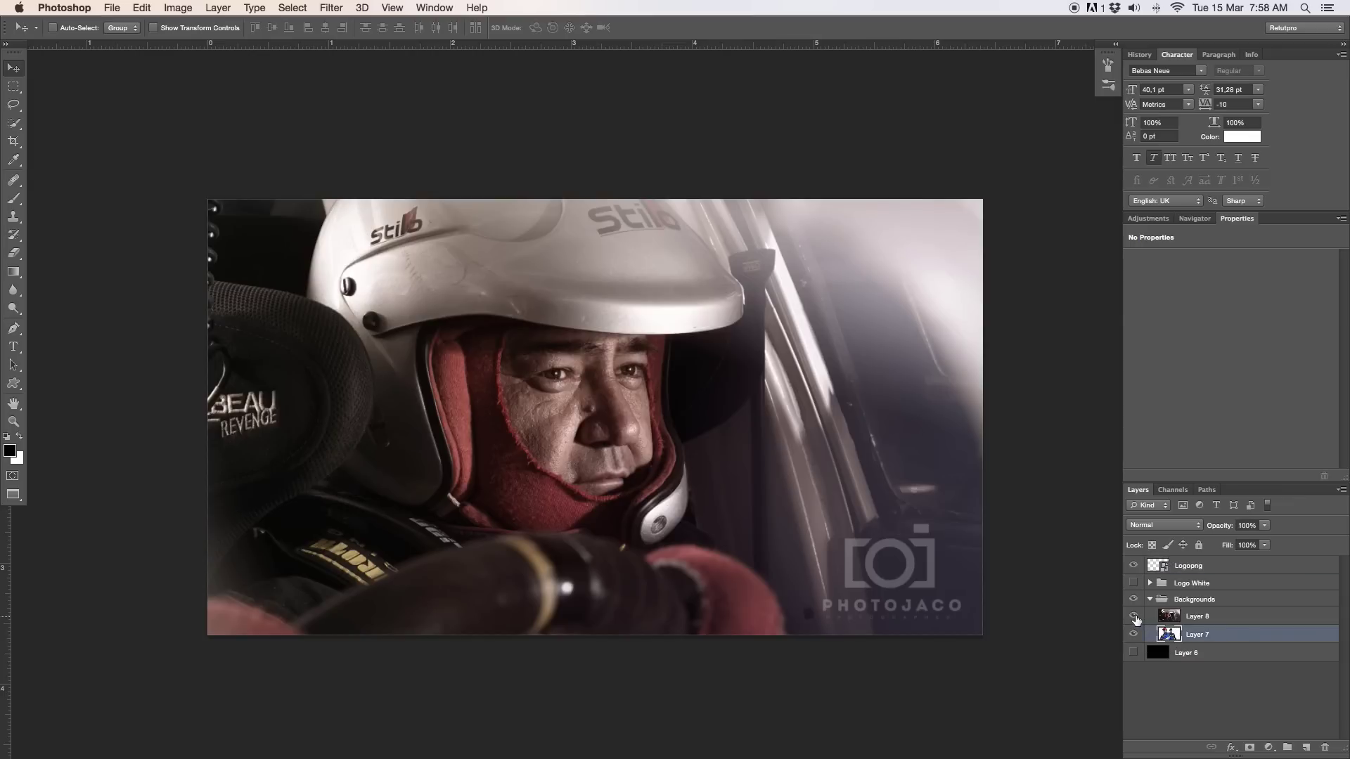
left_click(1133, 617)
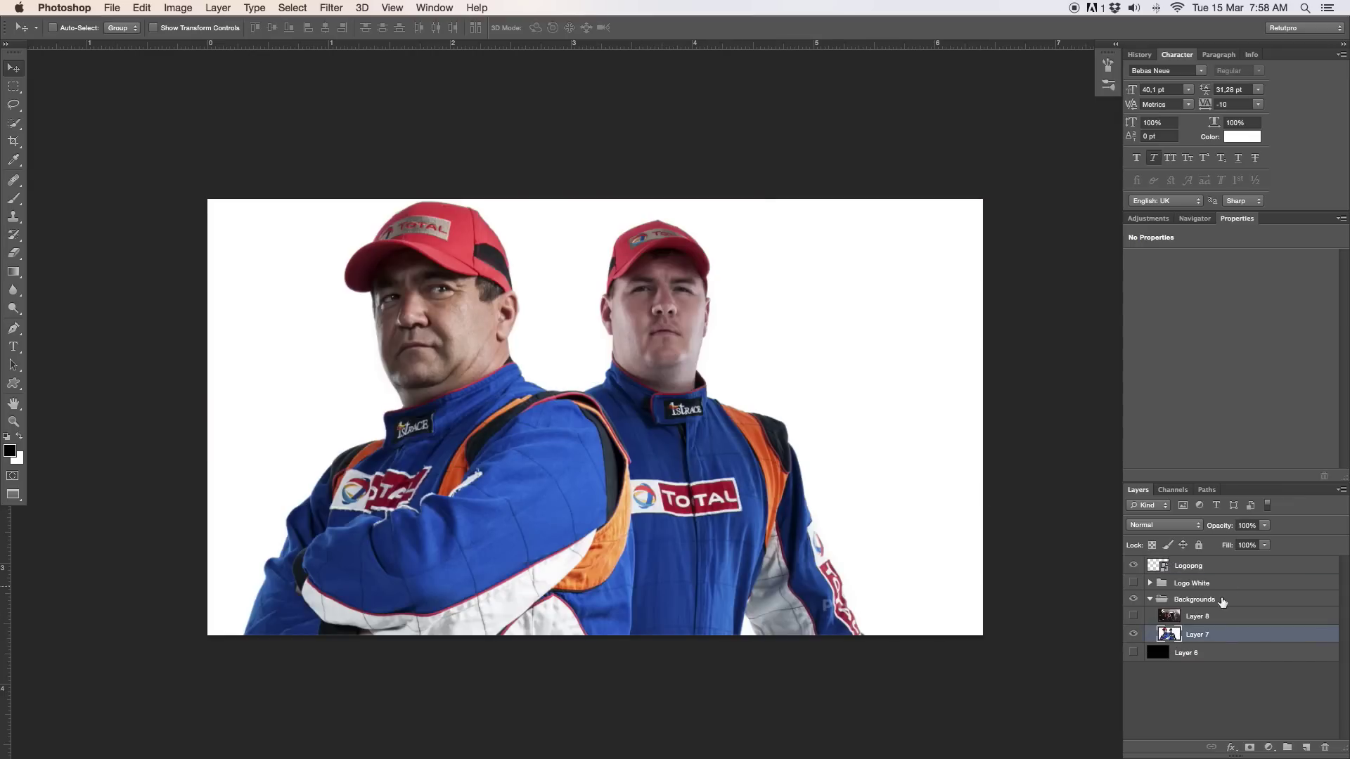
- Duplicate the Logopng layer and hide the original
left_click(1169, 570)
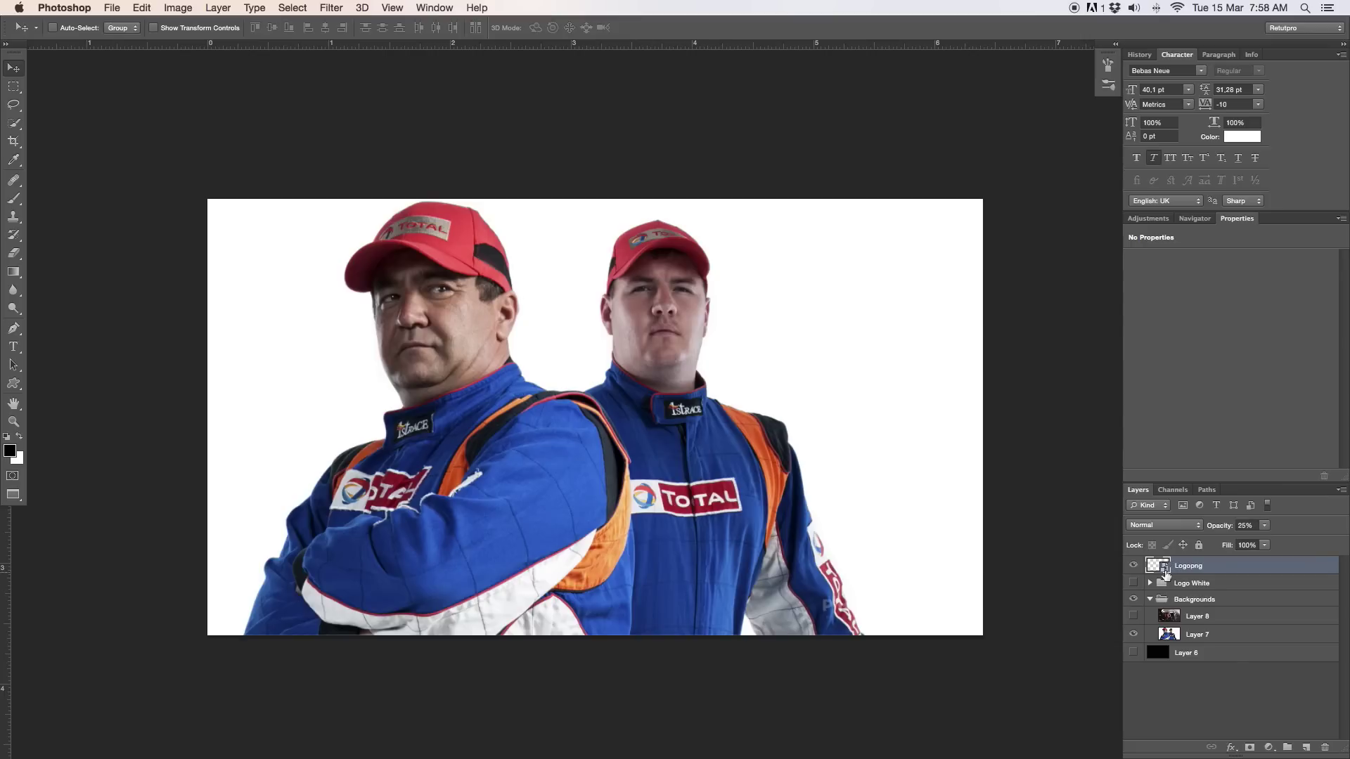
key("super+j")
left_click(1133, 584)
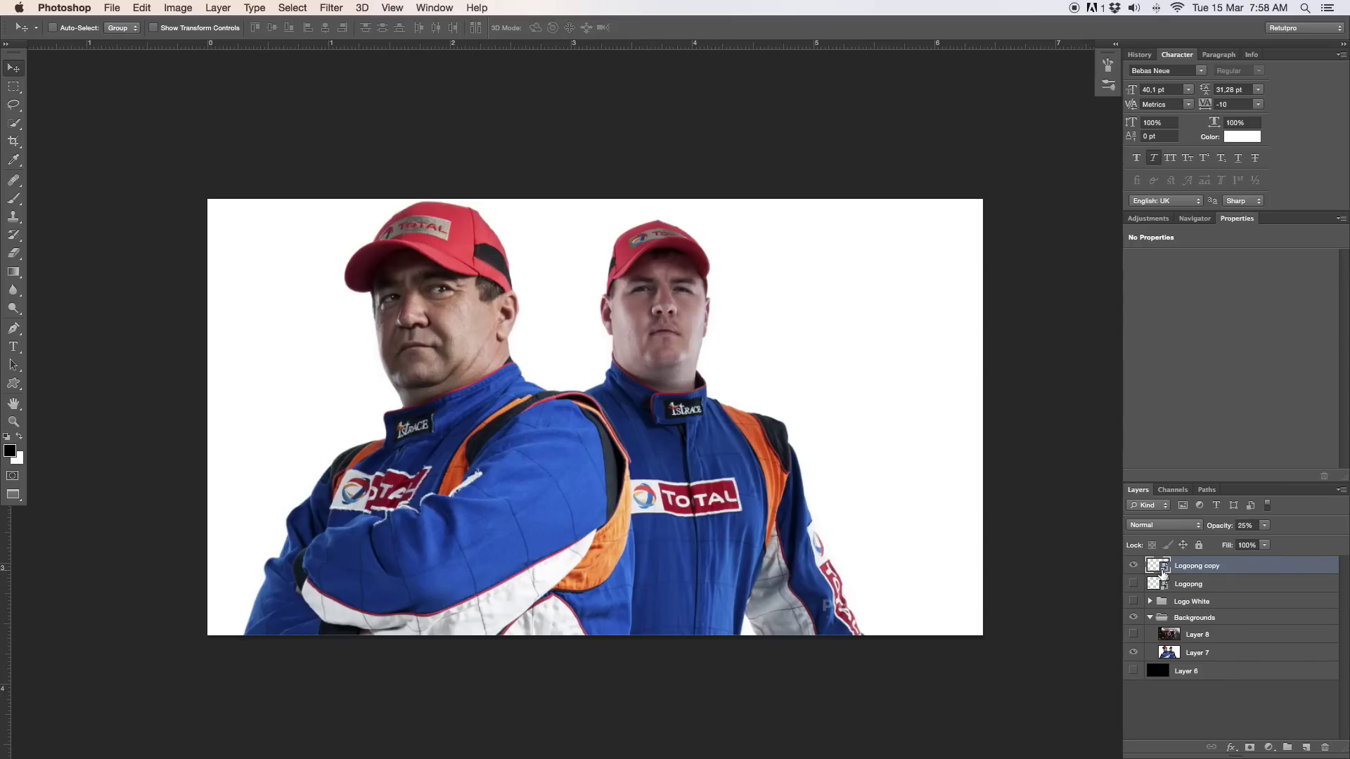
- Rasterize the Logopng copy layer and reopen its layer options to check the conversion
right_click(1188, 567)
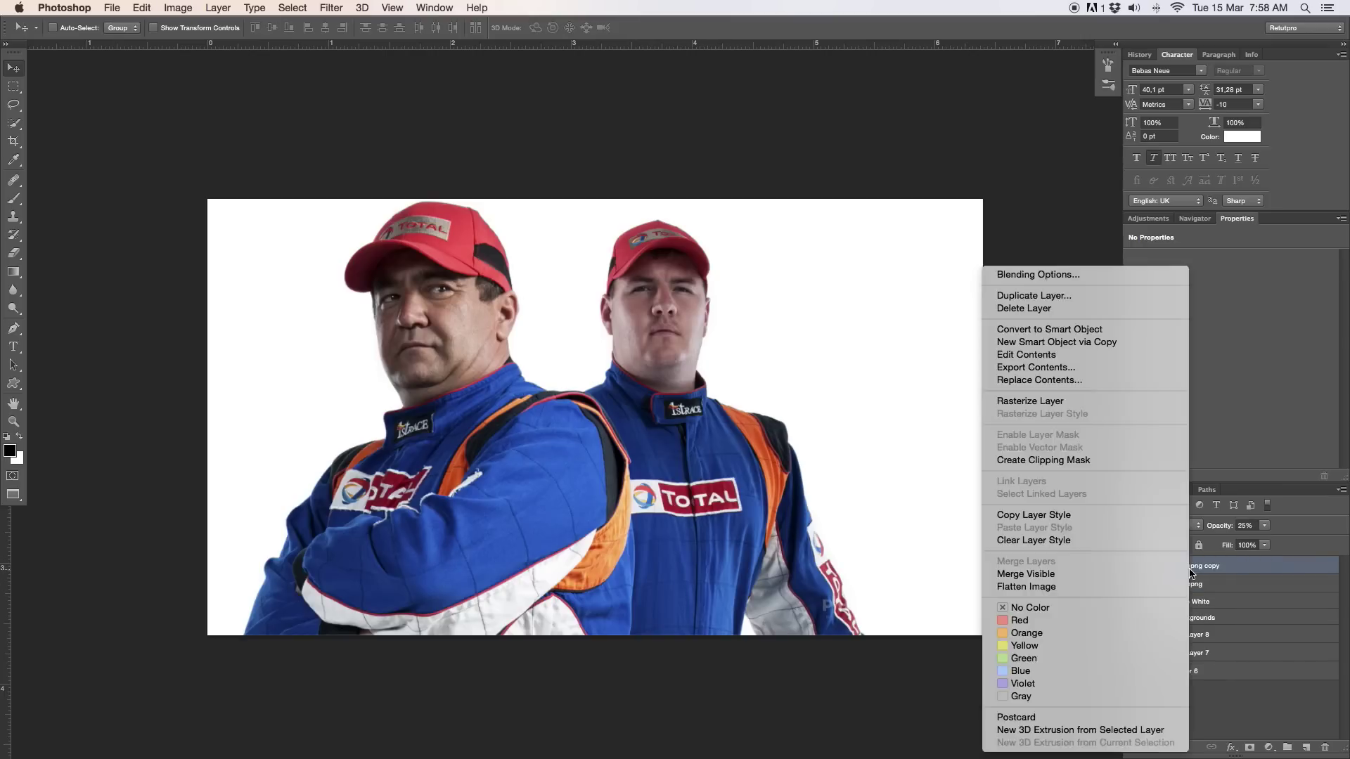
left_click(1041, 402)
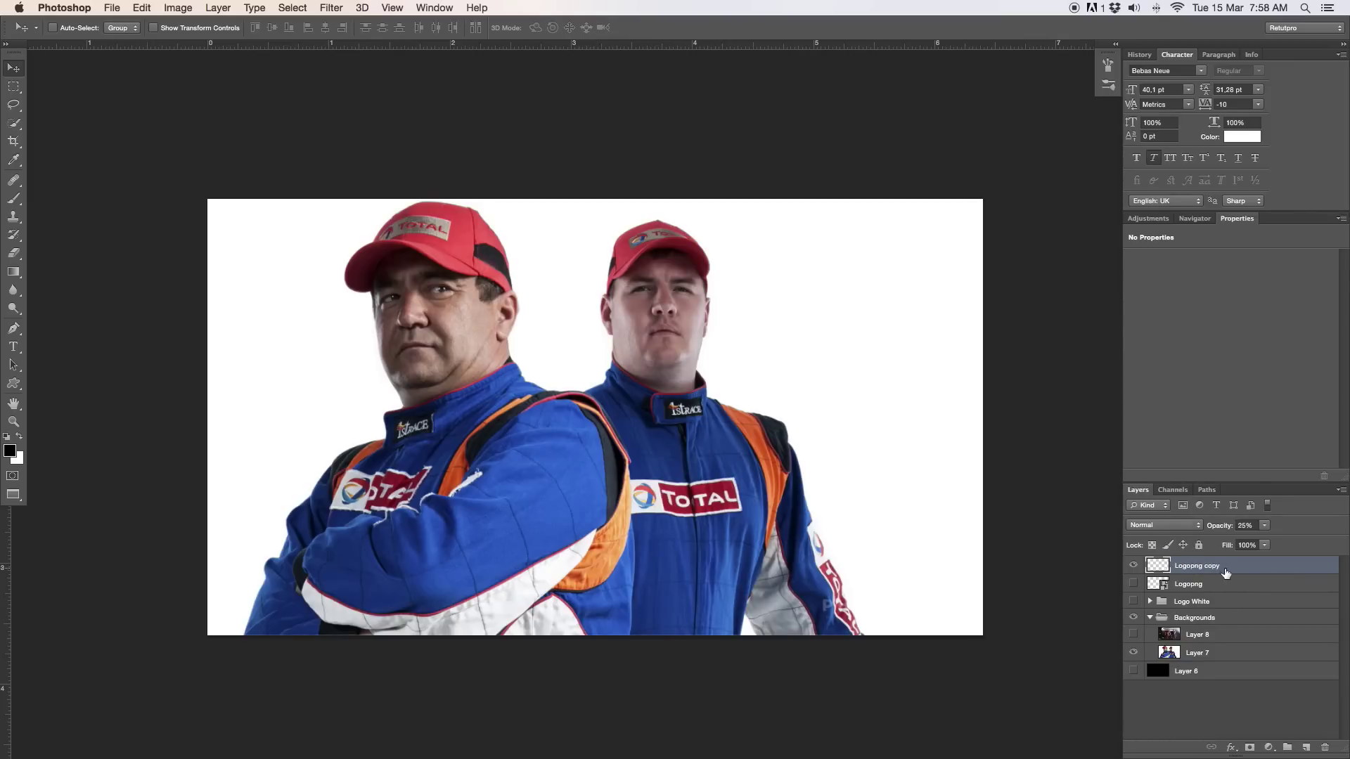
right_click(1180, 570)
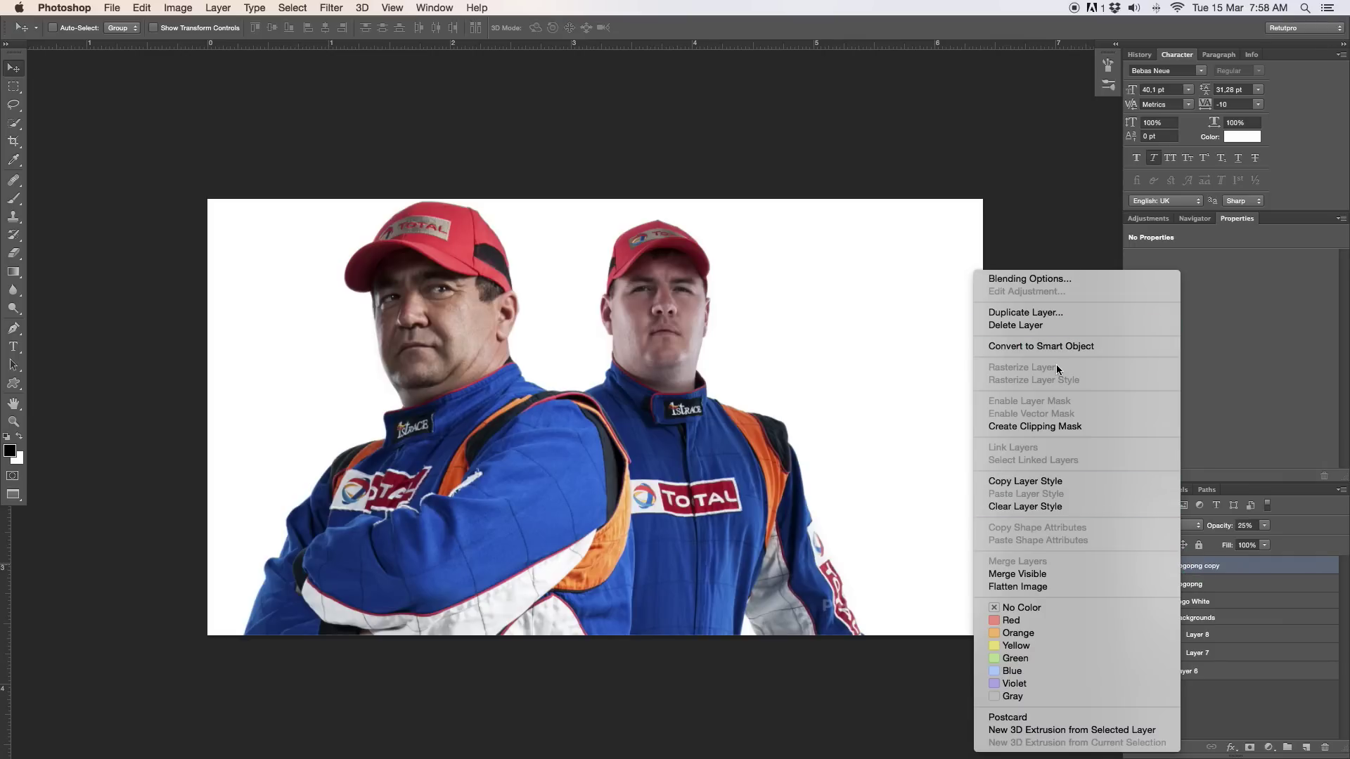
- Set the Logopng copy layer to 100% opacity, moved over the front driver's arm, and invert its white logo to black
left_click(1285, 564)
left_click_drag(1227, 531, 1339, 536)
left_click_drag(809, 540, 610, 524)
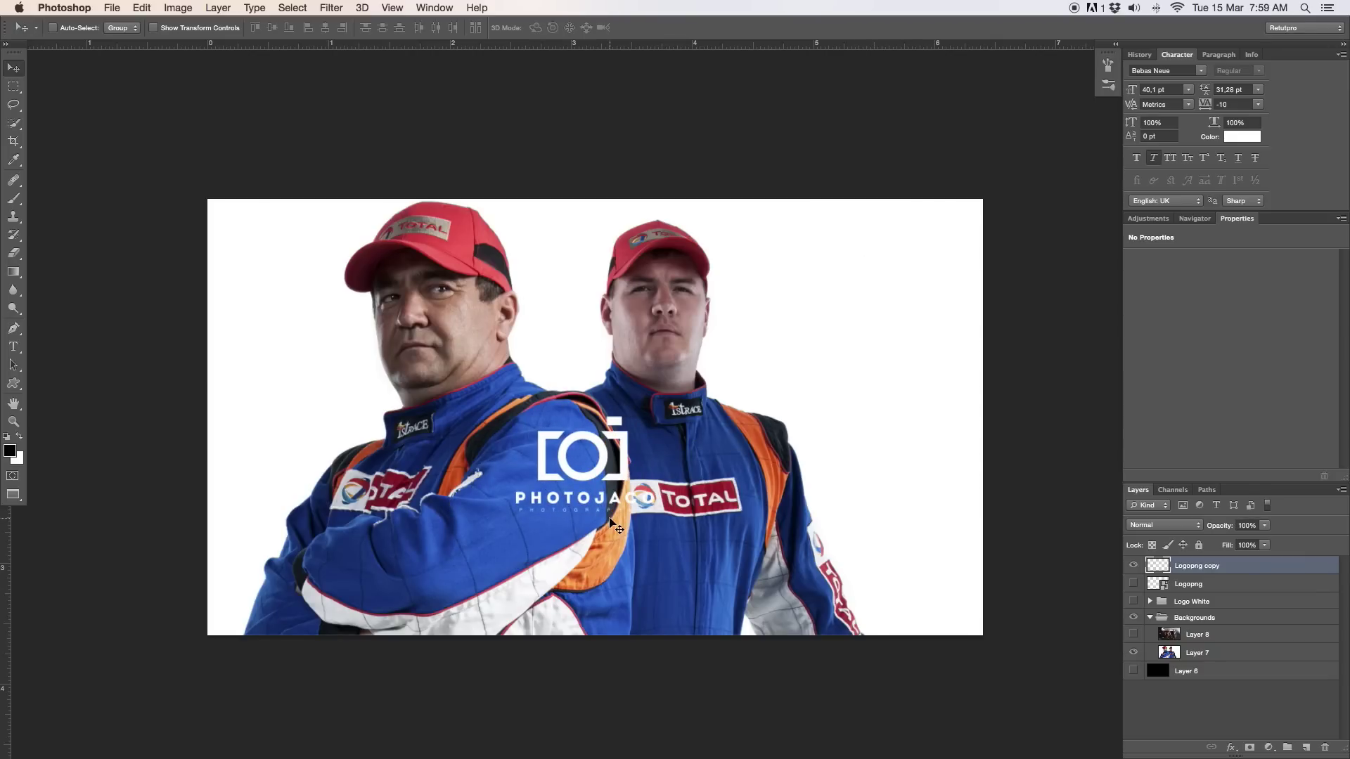
key("super+i")
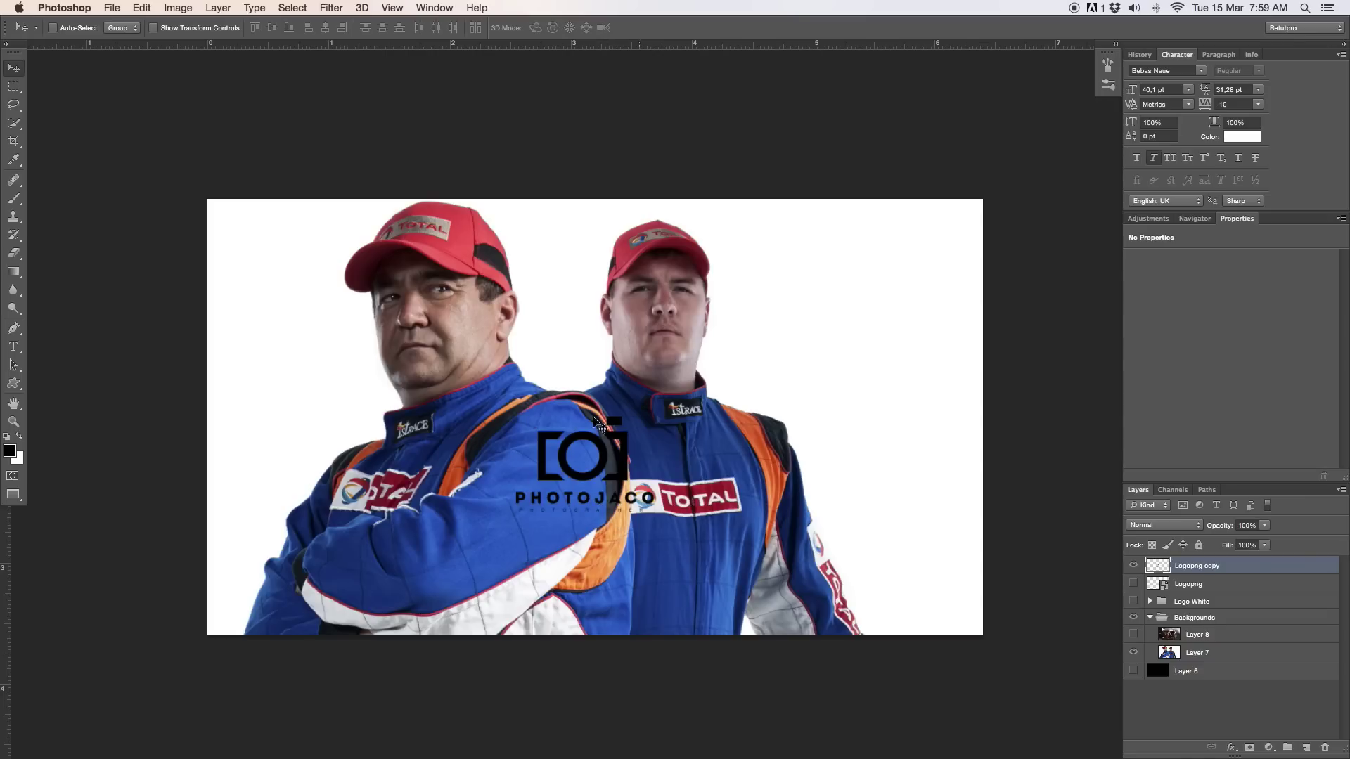
- Place the black logo in the white area at the photo's upper-right corner and reduce its opacity to 30%
left_click_drag(626, 464, 901, 292)
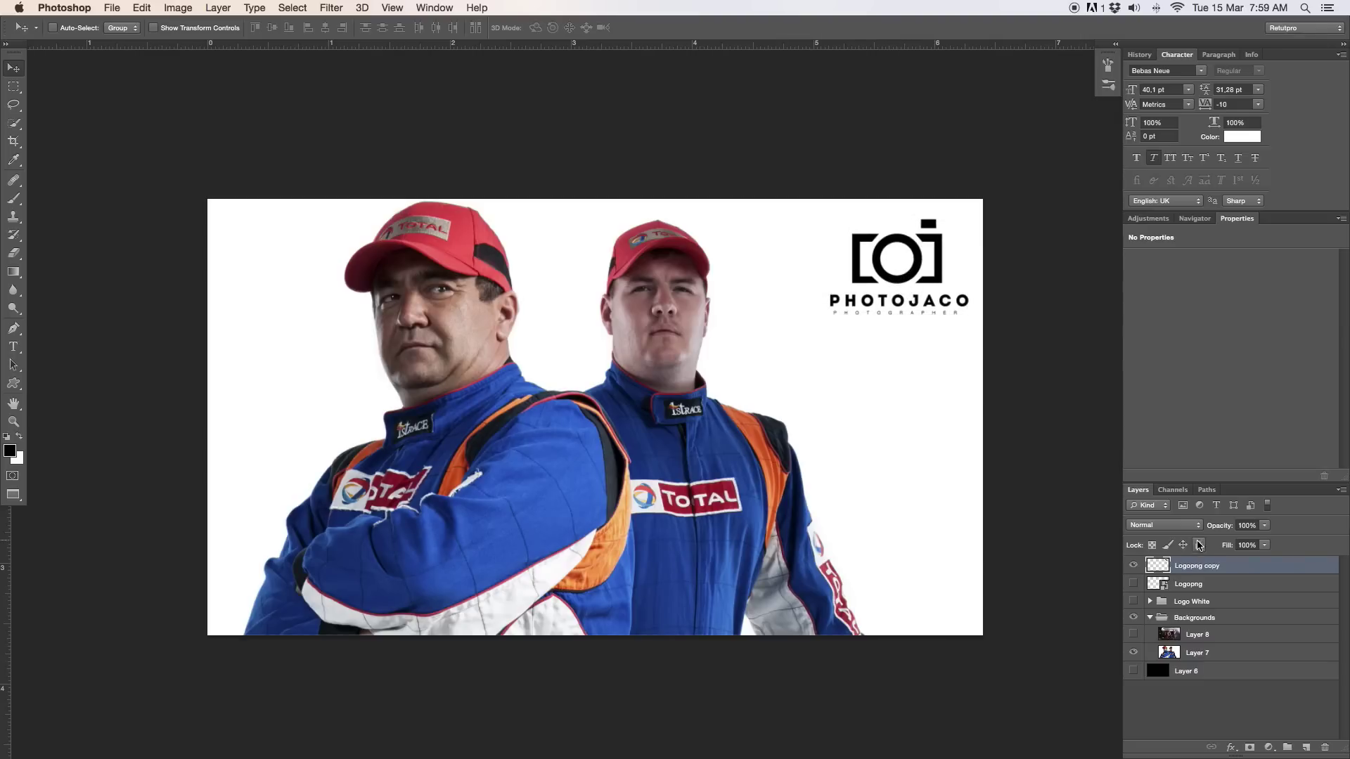
left_click_drag(1211, 527, 1171, 530)
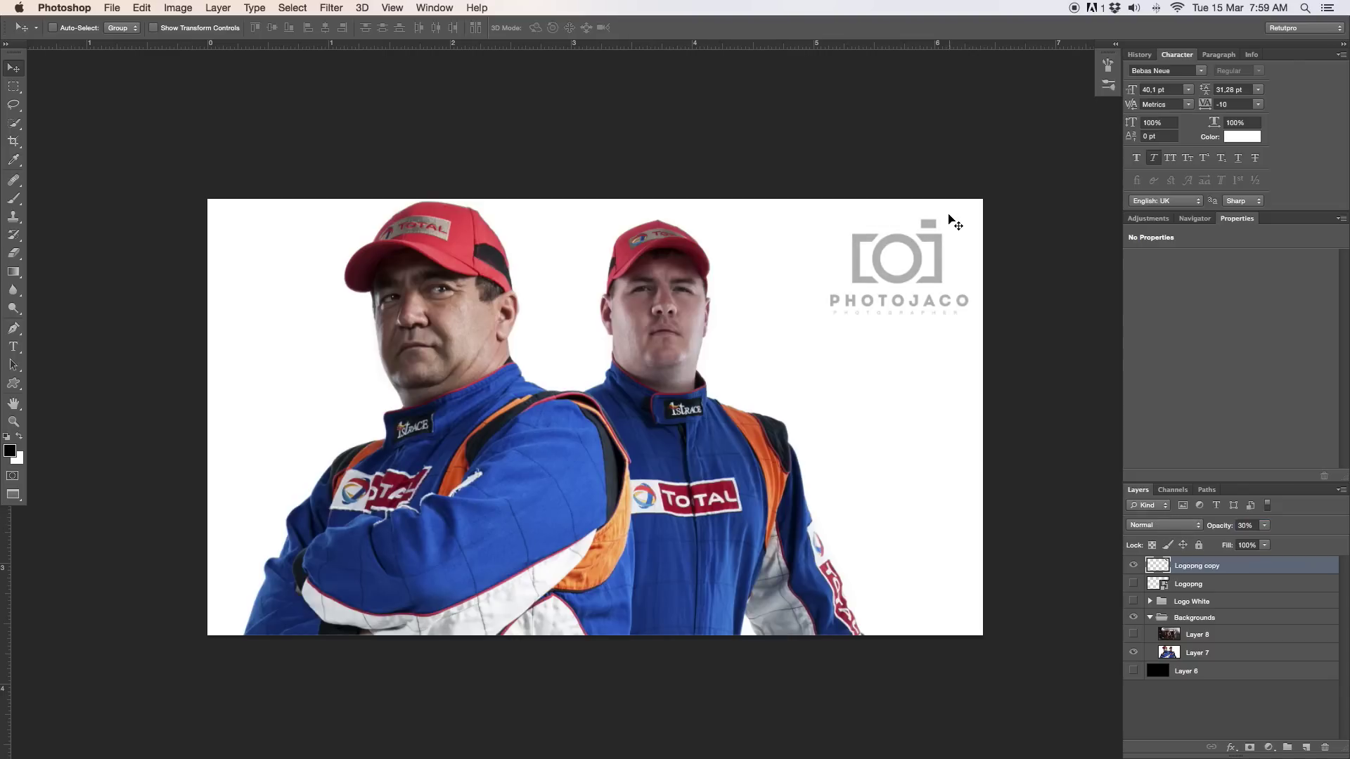
mouse_move(939, 279)
left_mouse_down()
mouse_move(557, 362)
mouse_move(337, 359)
mouse_move(355, 430)
mouse_move(555, 520)
mouse_move(874, 560)
mouse_move(975, 343)
mouse_move(914, 272)
left_mouse_up()
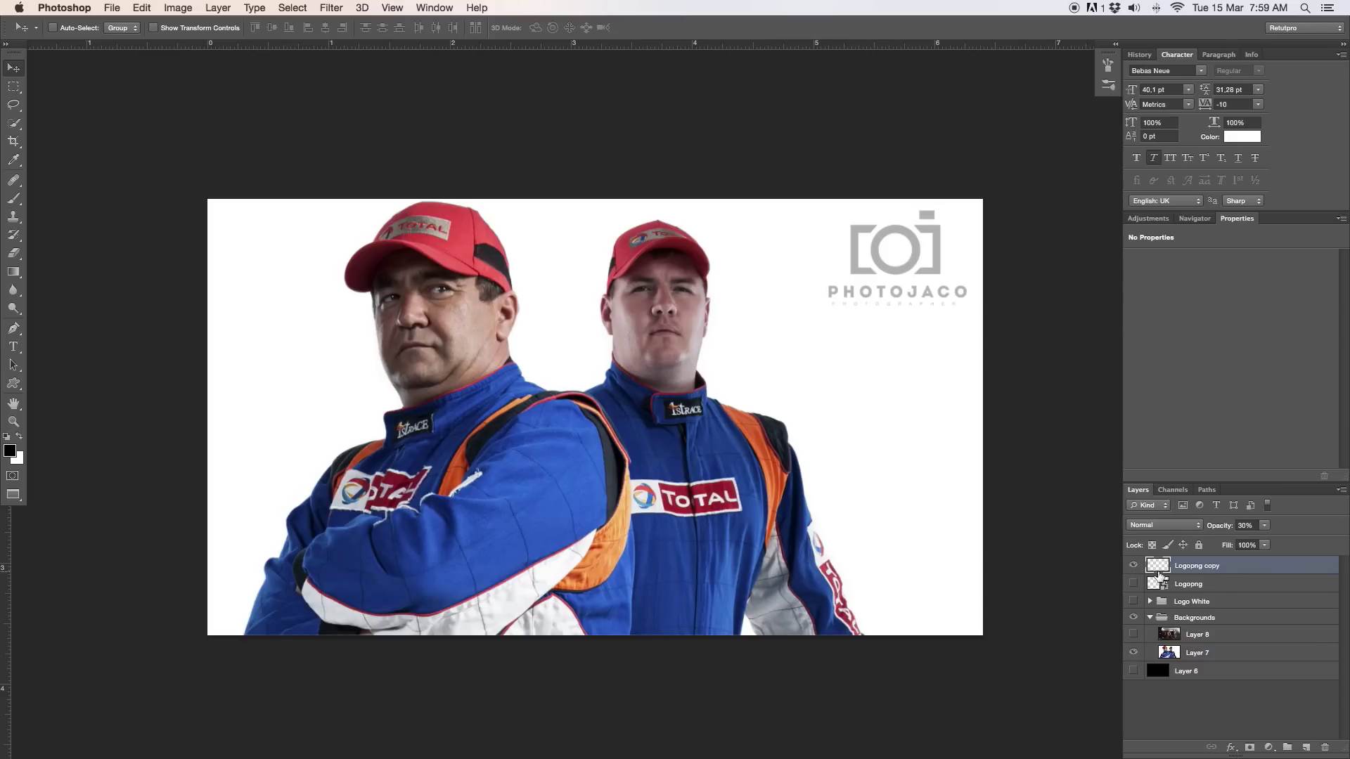
- Hide the Logopng copy layer and show Layer 8 with the original Logopng layer to return to the dark helmet photo
left_click(1134, 566)
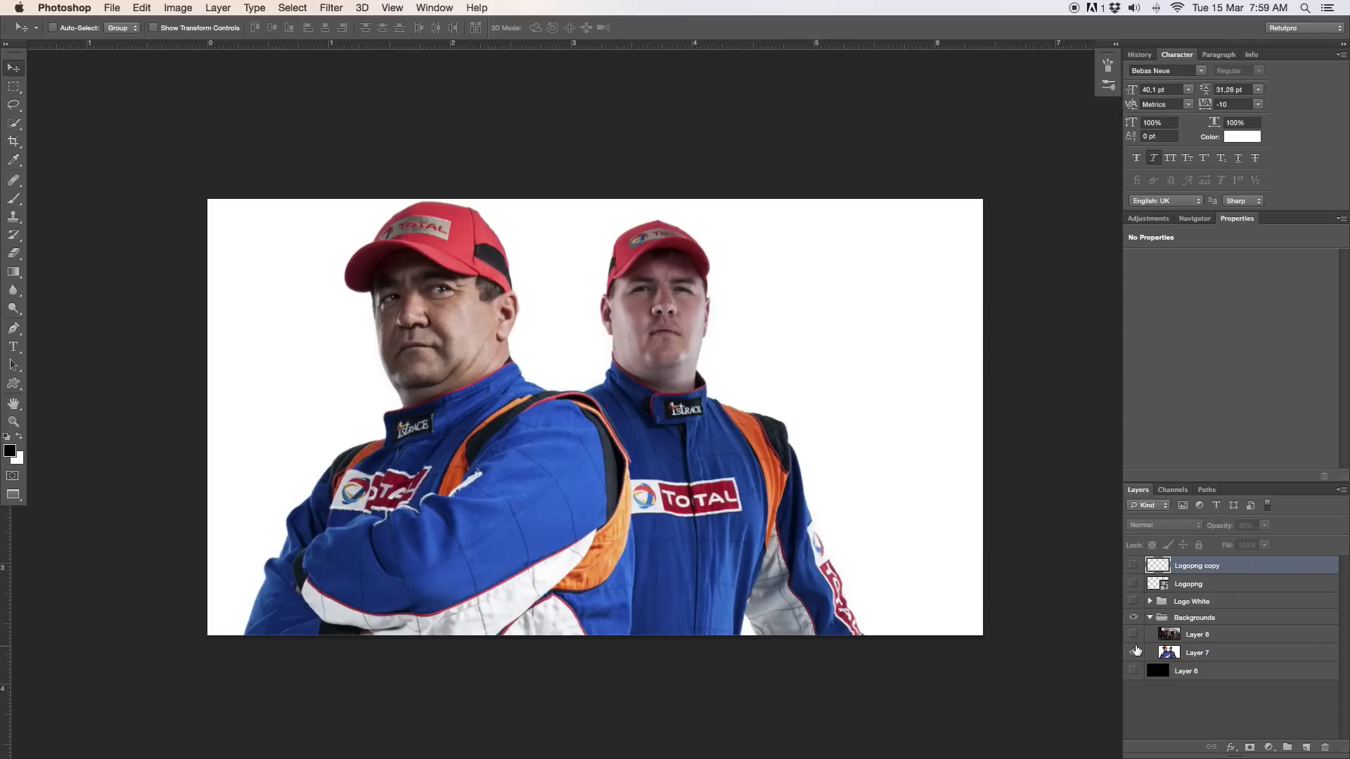
left_click(1133, 634)
left_click(1134, 584)
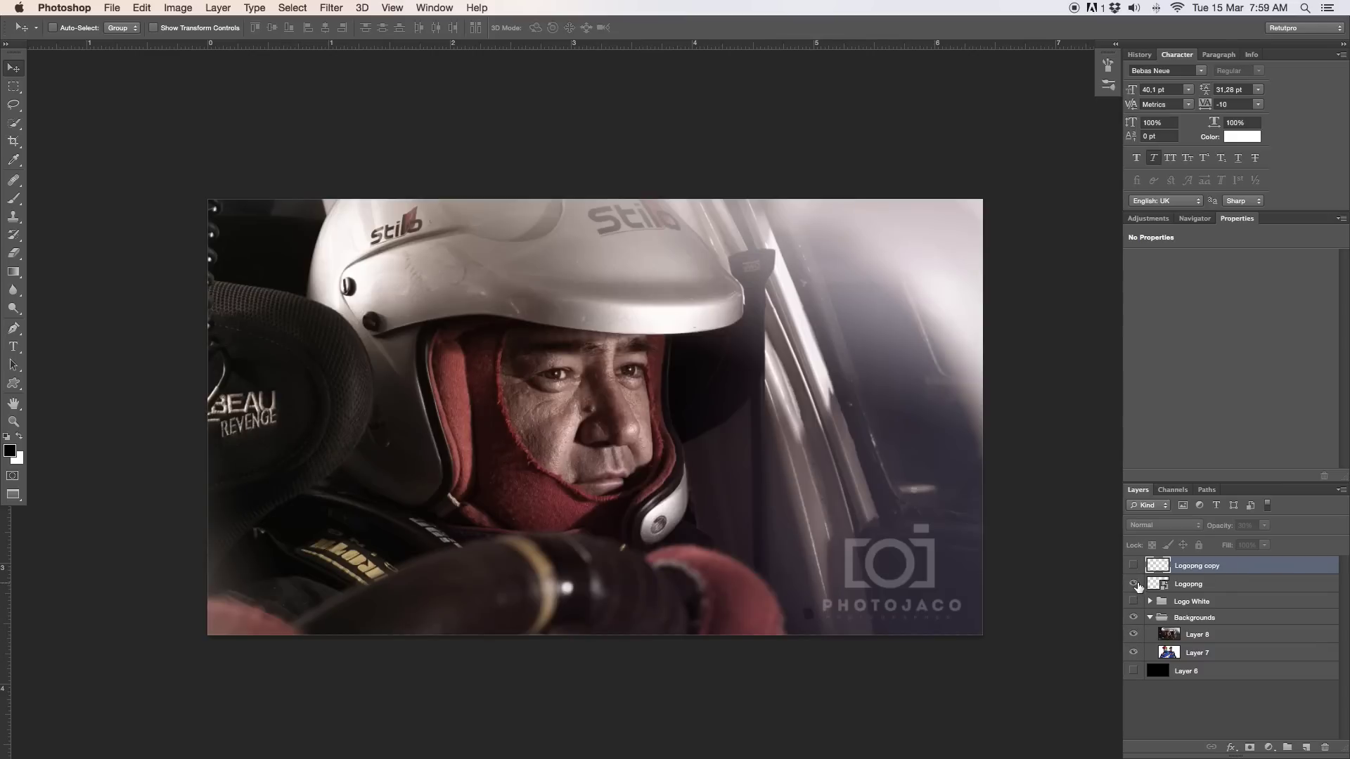